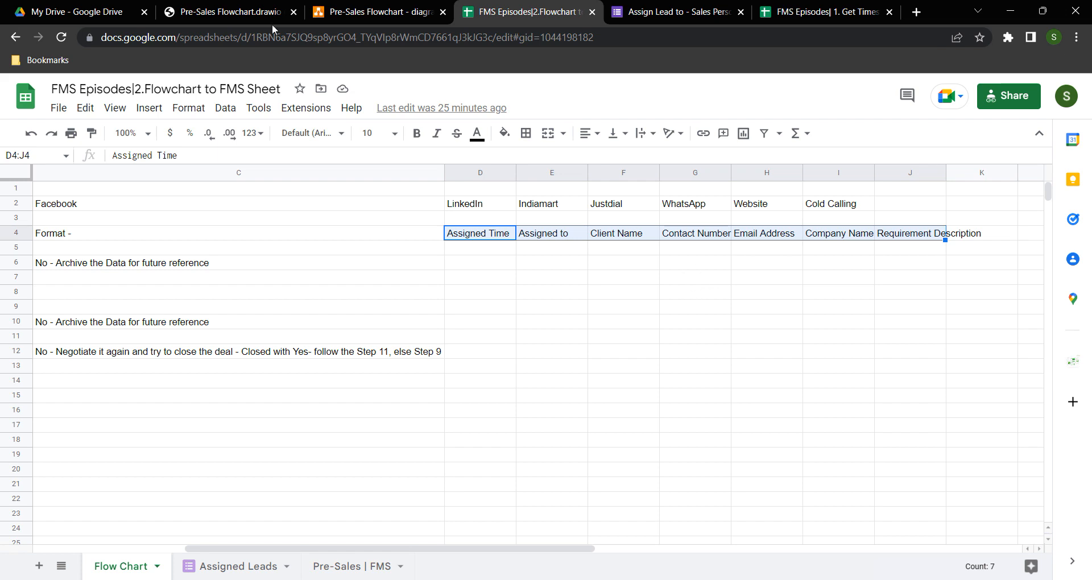
# Compare the row 4 lead format headers with the flowchart diagram and PDF
pyautogui.press('Left')
pyautogui.press('Left')
pyautogui.press('Left')
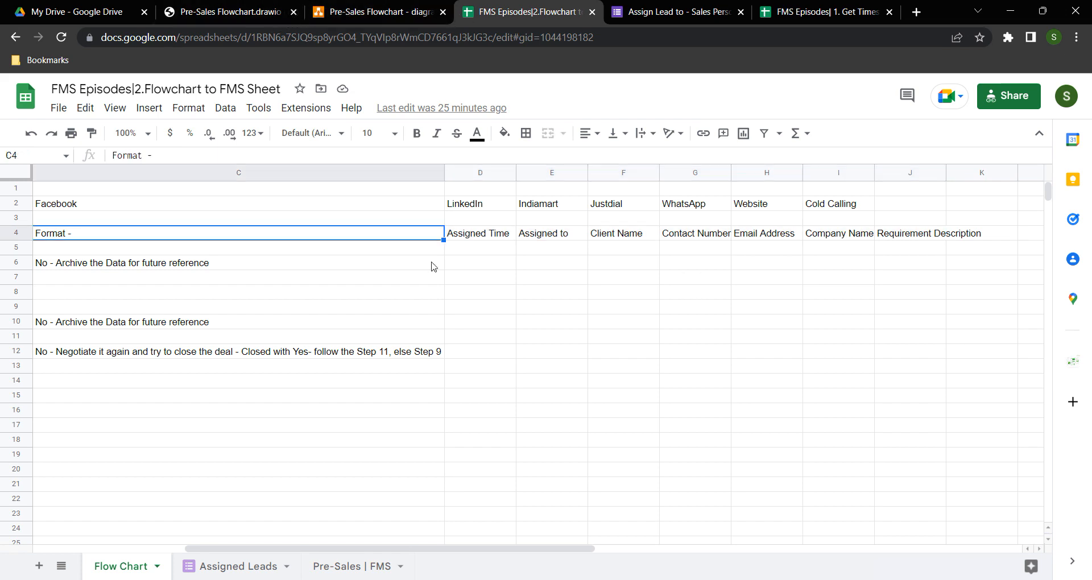
pyautogui.click(368, 6)
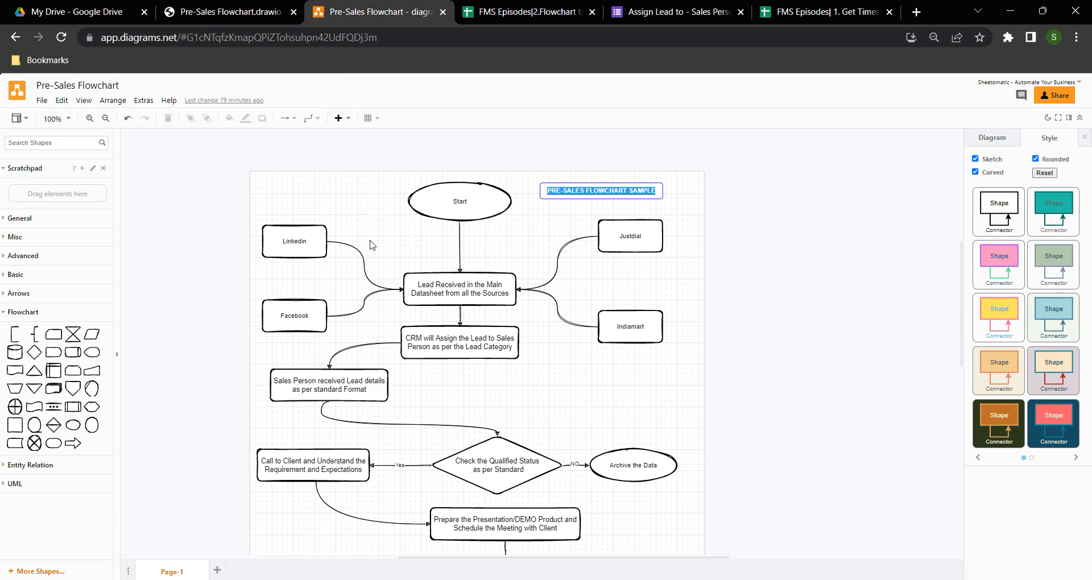
pyautogui.click(253, 9)
pyautogui.scroll(5, 455, 195)
pyautogui.scroll(1, 454, 194)
pyautogui.click(499, 8)
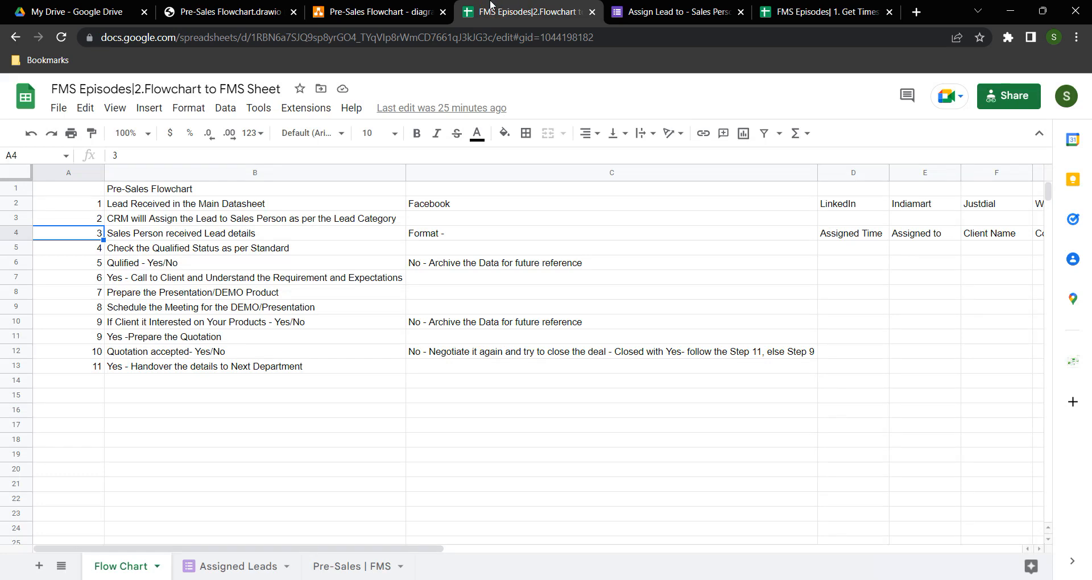
# Scroll the Assign Lead to - Sales Person form from the Assigned to dropdown (SP1–SP5) to Requirement Description
pyautogui.click(645, 5)
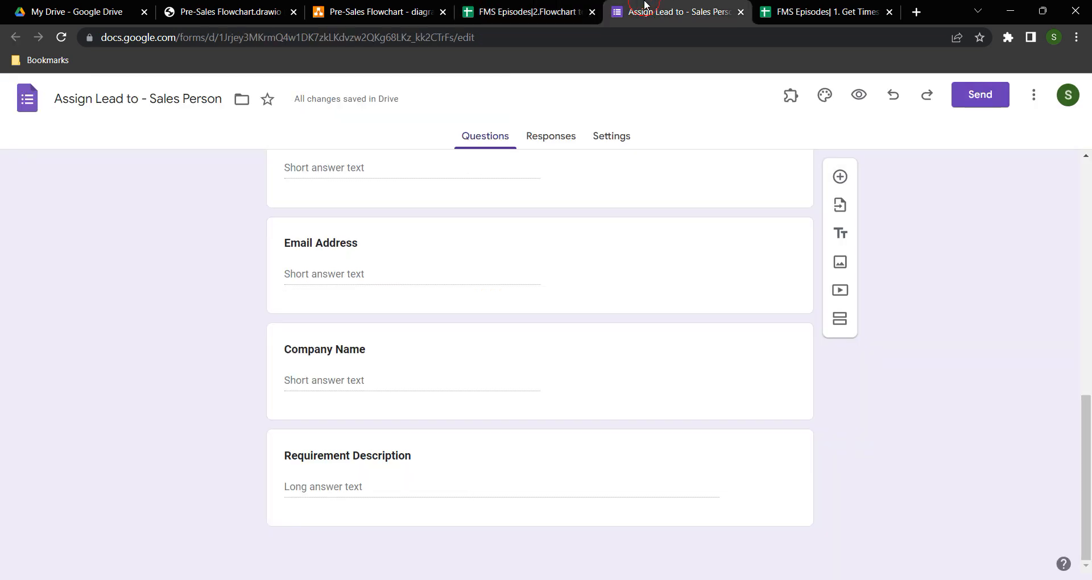
pyautogui.click(514, 10)
pyautogui.click(642, 8)
pyautogui.scroll(10, 535, 270)
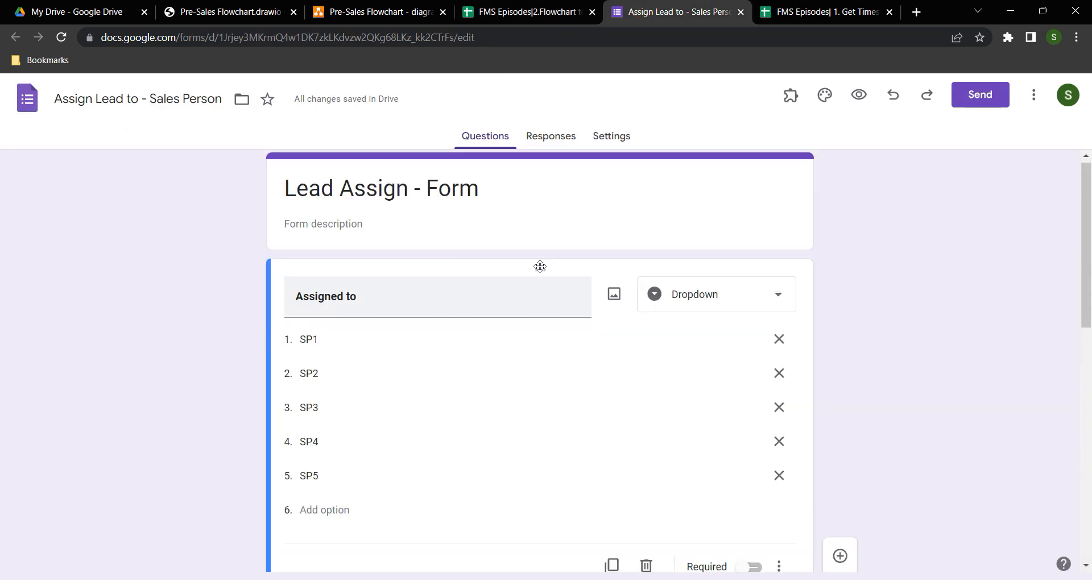
pyautogui.scroll(-1, 409, 300)
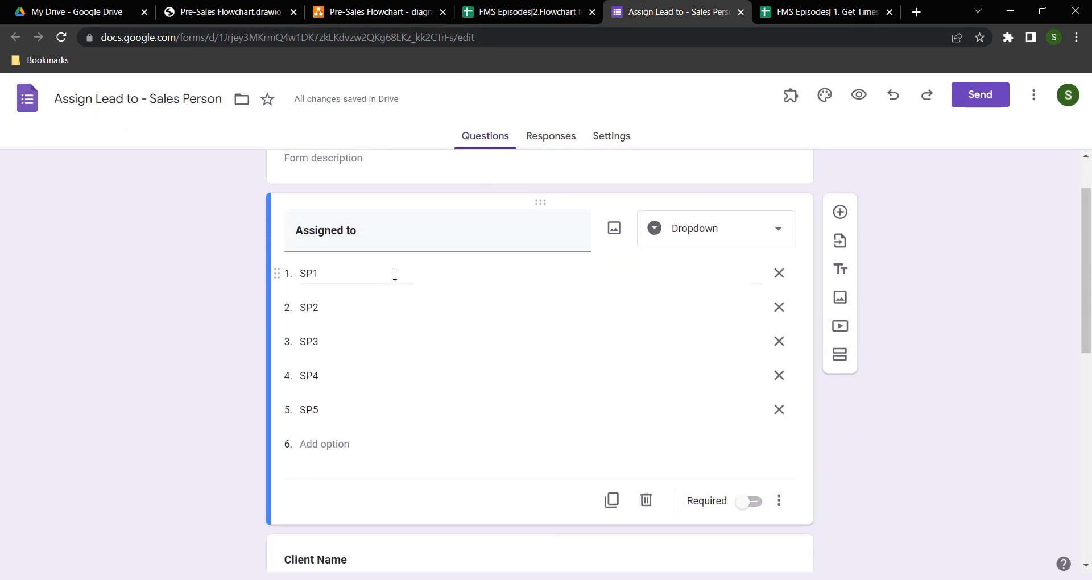
pyautogui.scroll(-5, 396, 278)
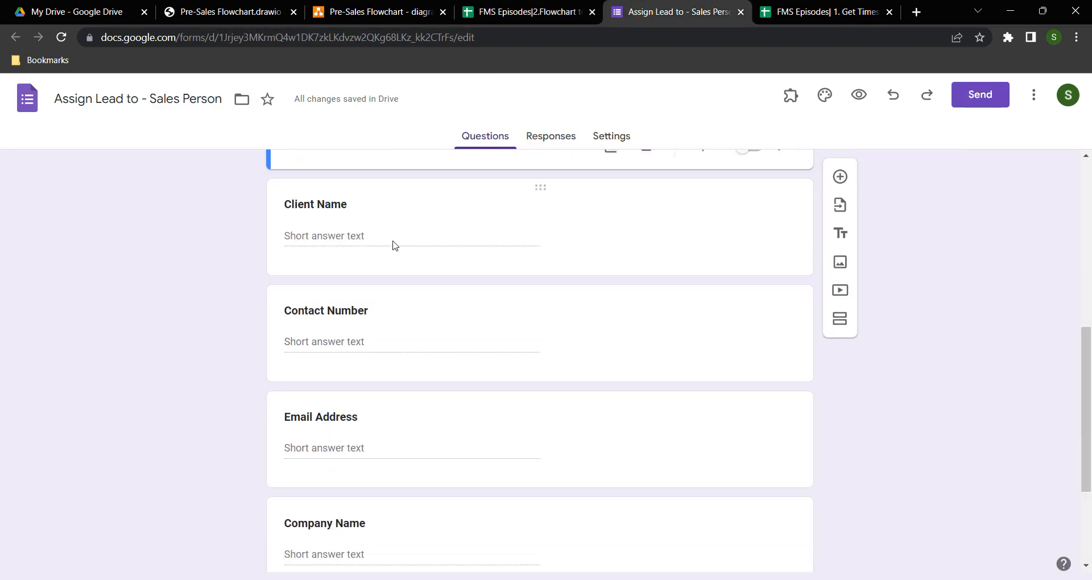
pyautogui.scroll(-3, 395, 347)
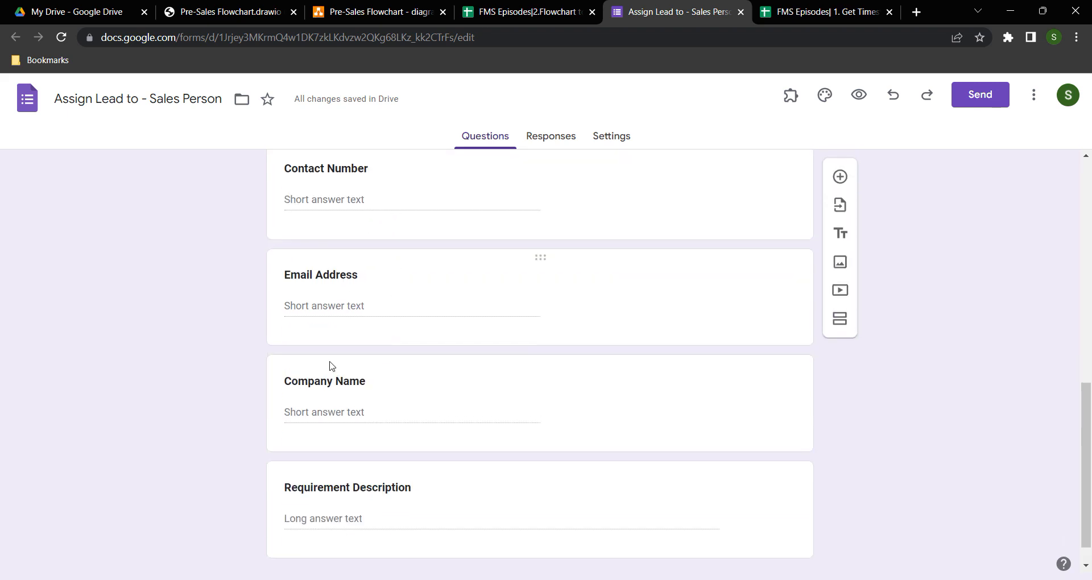
# Inspect the Assigned Leads sheet's response headers A1:G1 and its empty rows A2:G3
pyautogui.click(514, 13)
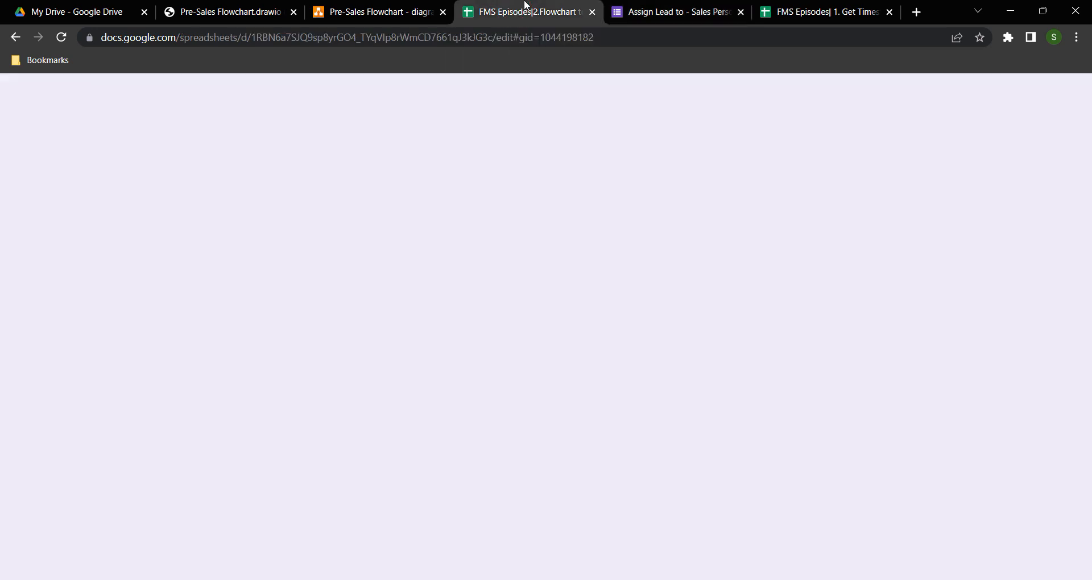
pyautogui.click(225, 566)
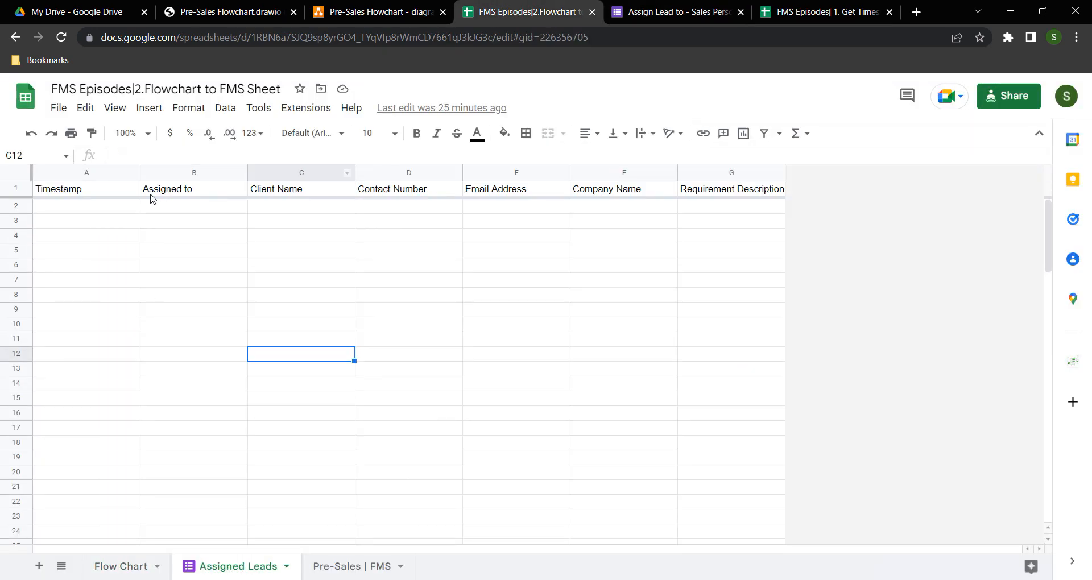
pyautogui.moveTo(95, 190); pyautogui.dragTo(713, 194)
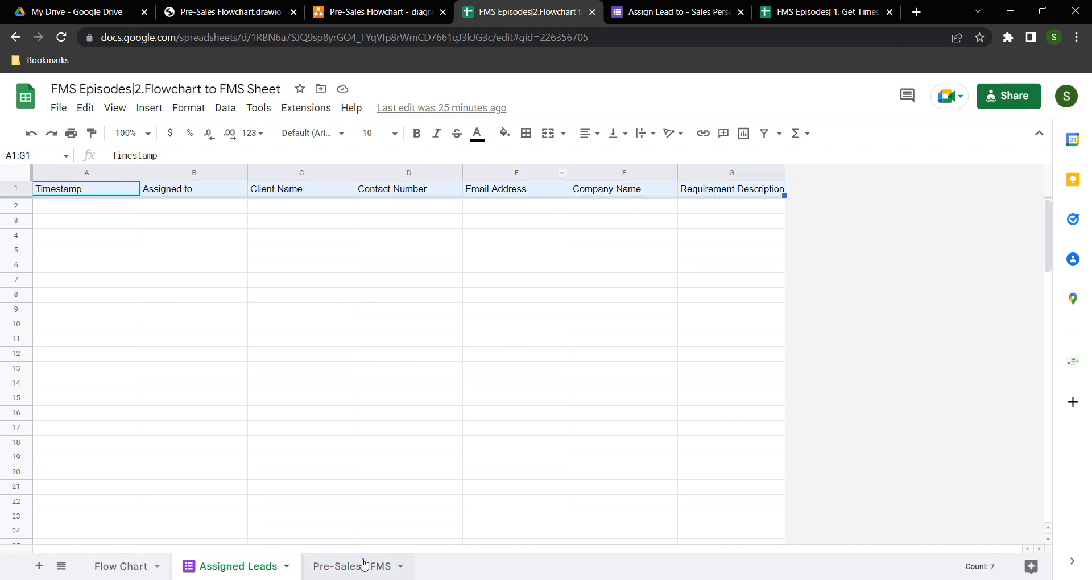
pyautogui.moveTo(108, 208); pyautogui.dragTo(722, 220)
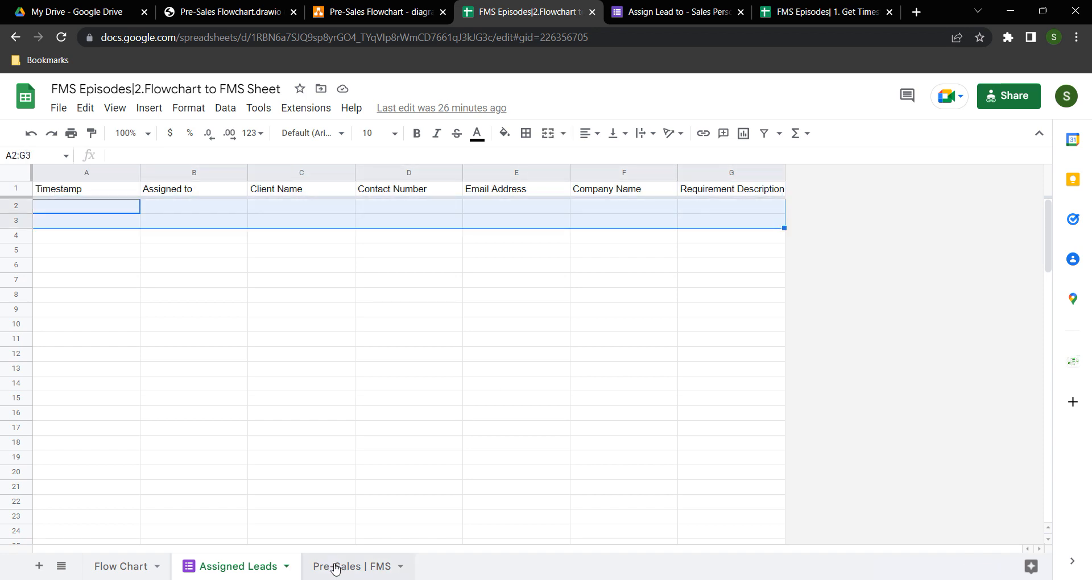
# Open the Pre-Sales | FMS sheet and compare its What row with the flowchart PDF
pyautogui.click(336, 567)
pyautogui.click(173, 343)
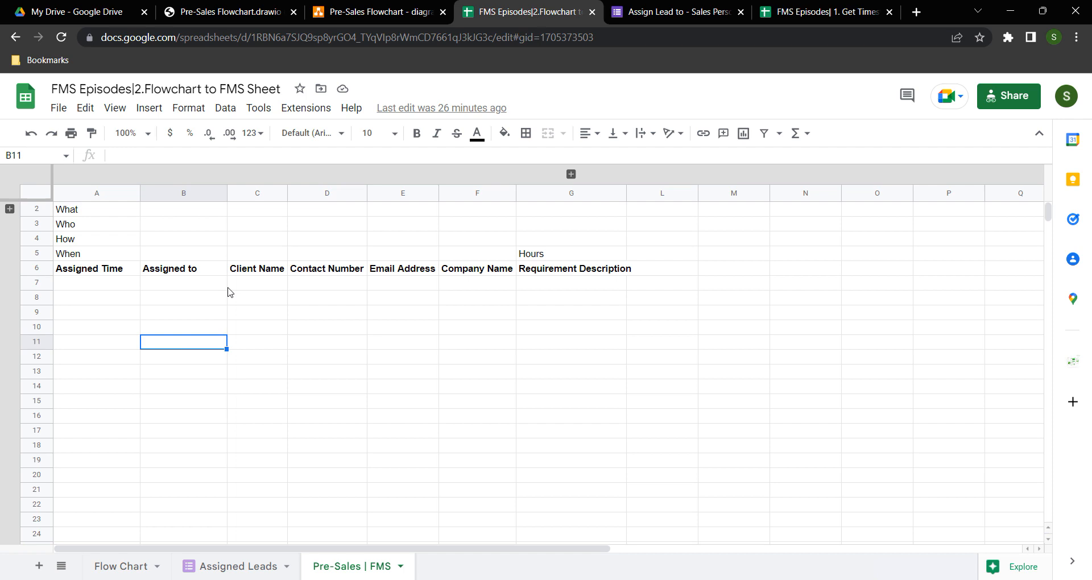
pyautogui.click(87, 213)
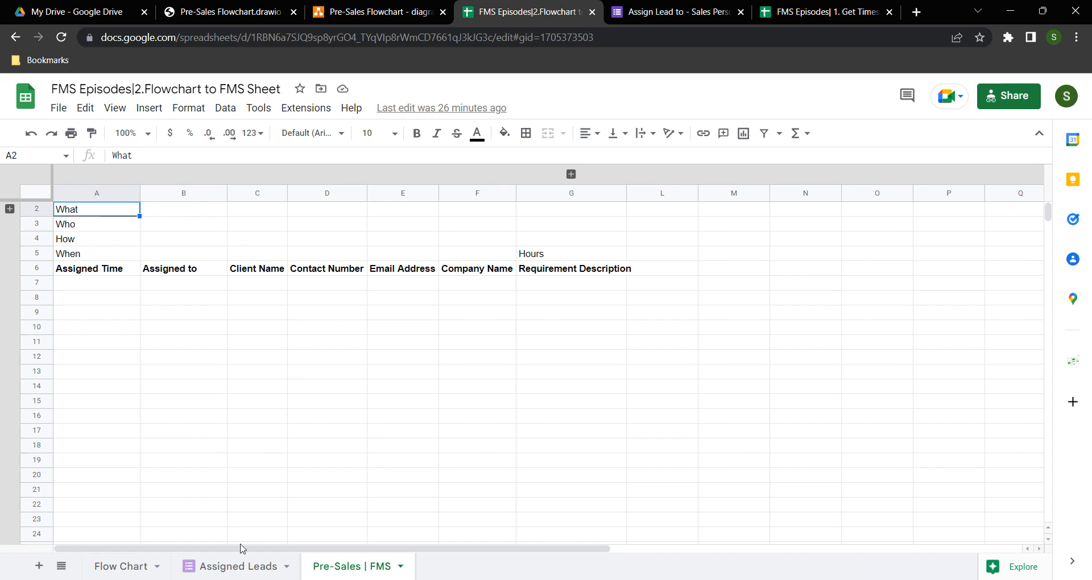
pyautogui.click(275, 13)
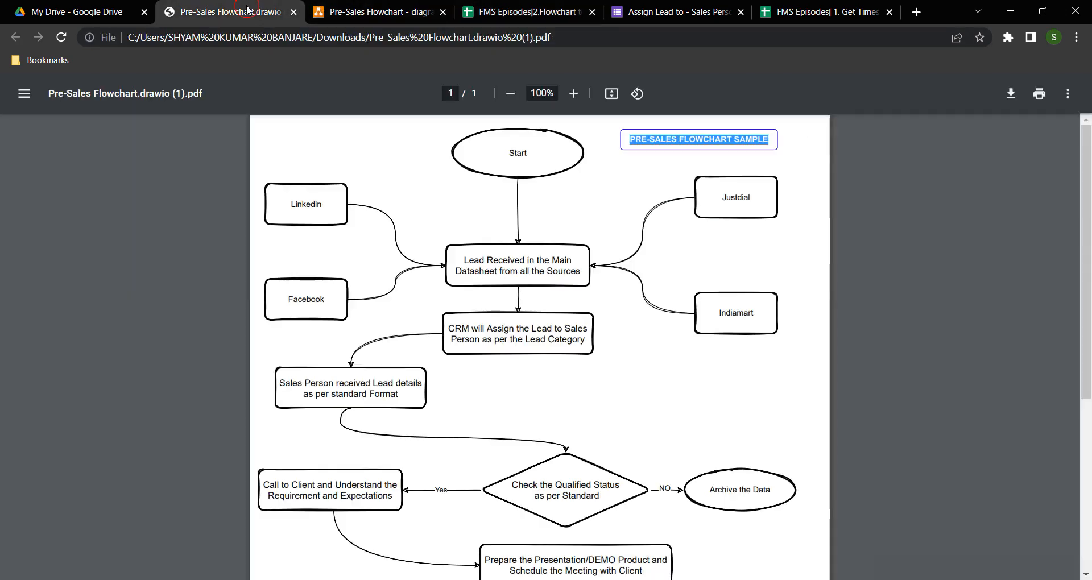
pyautogui.click(526, 12)
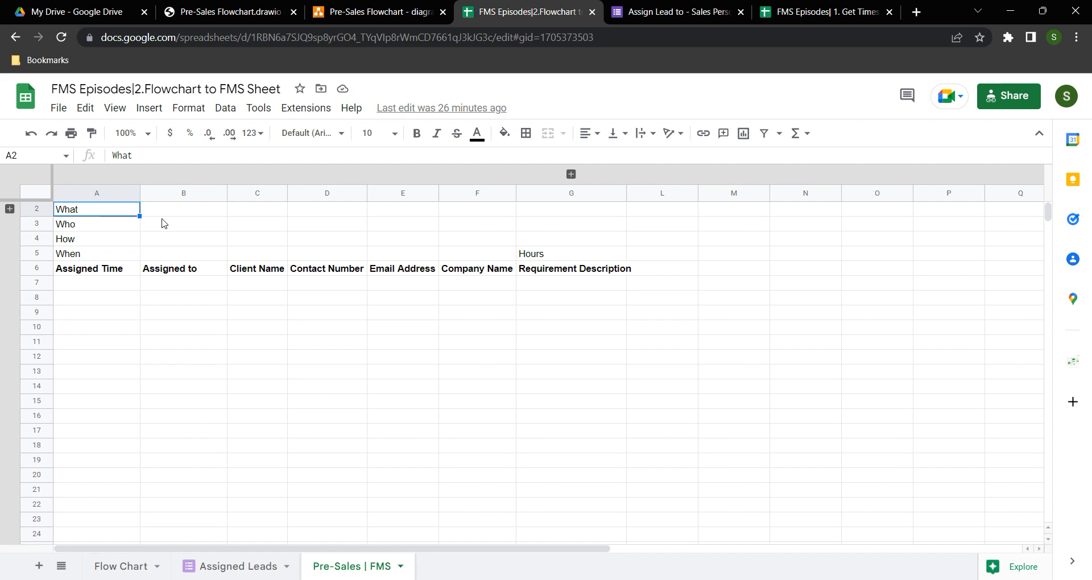
# Walk through the Who and How rows and the lead headers, ending at the Hours label in G5
pyautogui.click(101, 226)
pyautogui.click(168, 228)
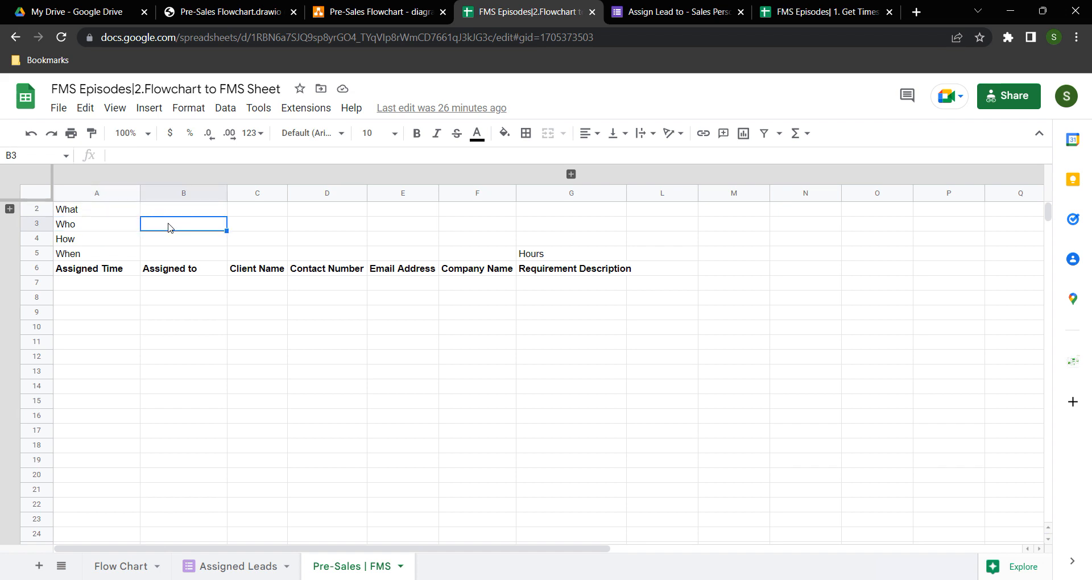
pyautogui.click(136, 226)
pyautogui.click(182, 226)
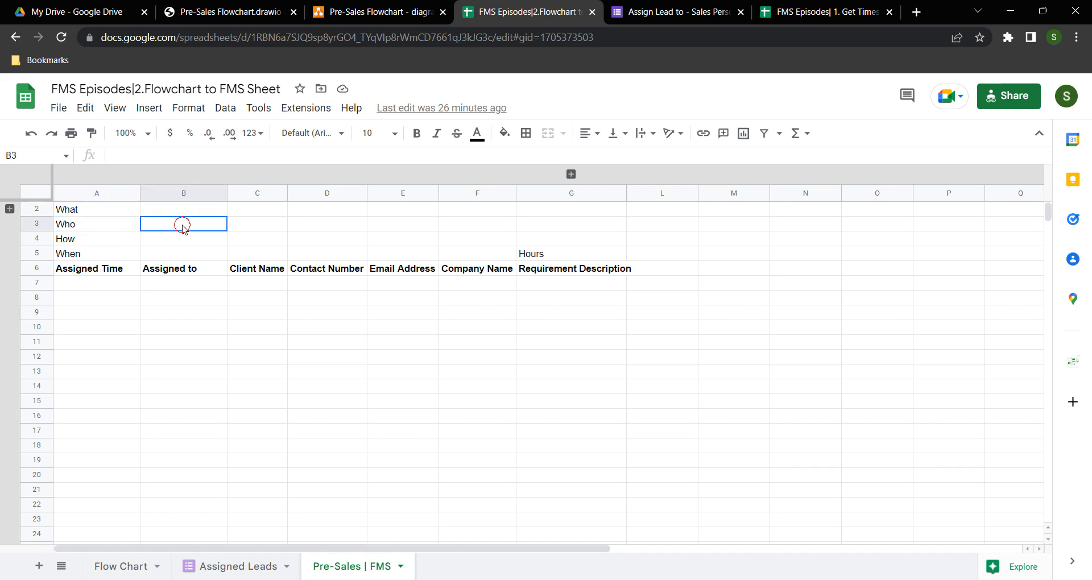
pyautogui.click(269, 228)
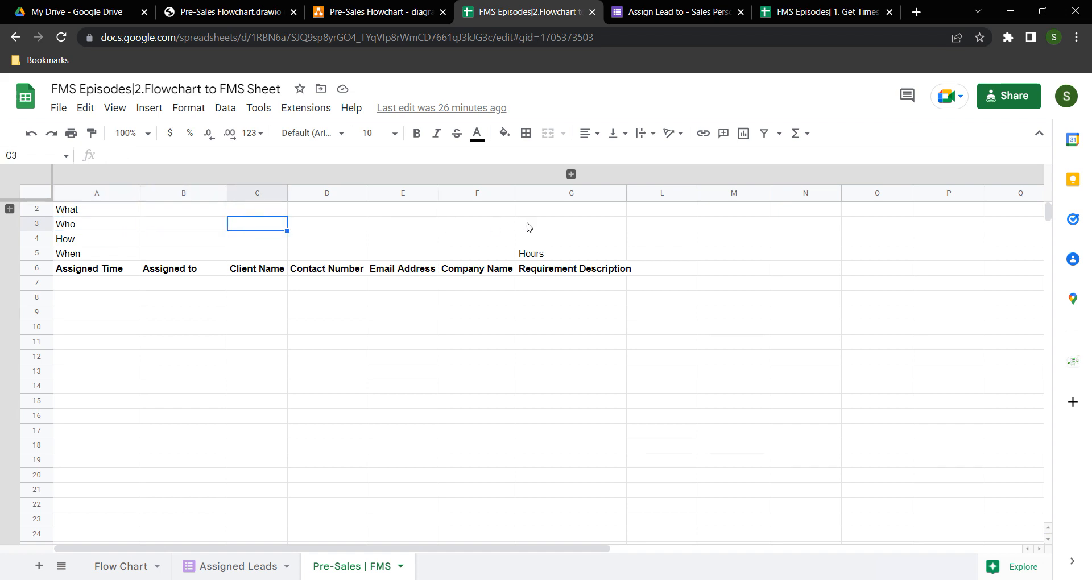
pyautogui.click(78, 241)
pyautogui.click(334, 244)
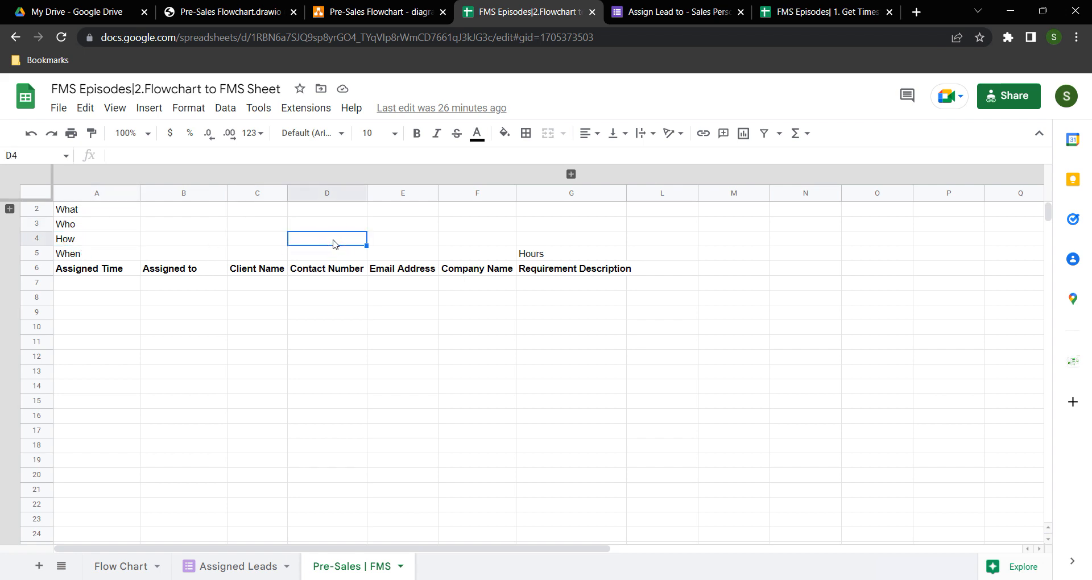
pyautogui.click(478, 242)
pyautogui.click(554, 241)
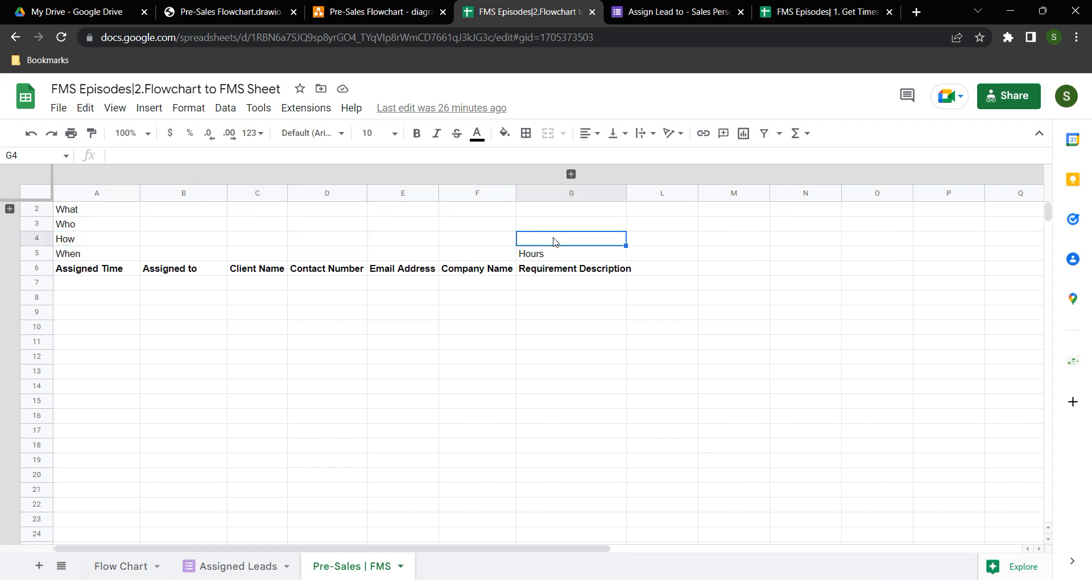
pyautogui.click(563, 257)
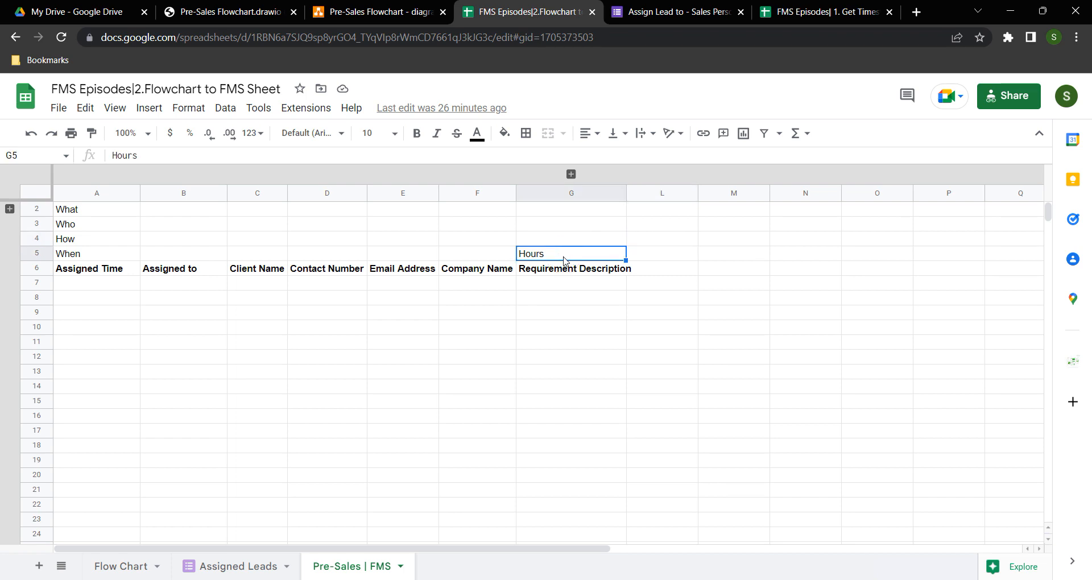
# Put a =NOW() timestamp in A7 under Assigned Time
pyautogui.click(100, 289)
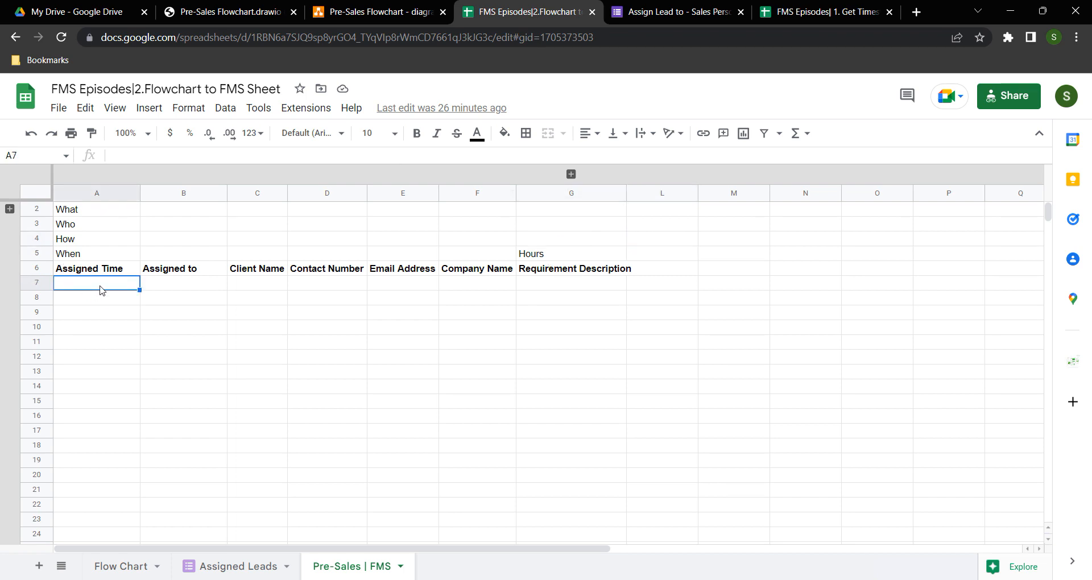
pyautogui.write('=NOW(')
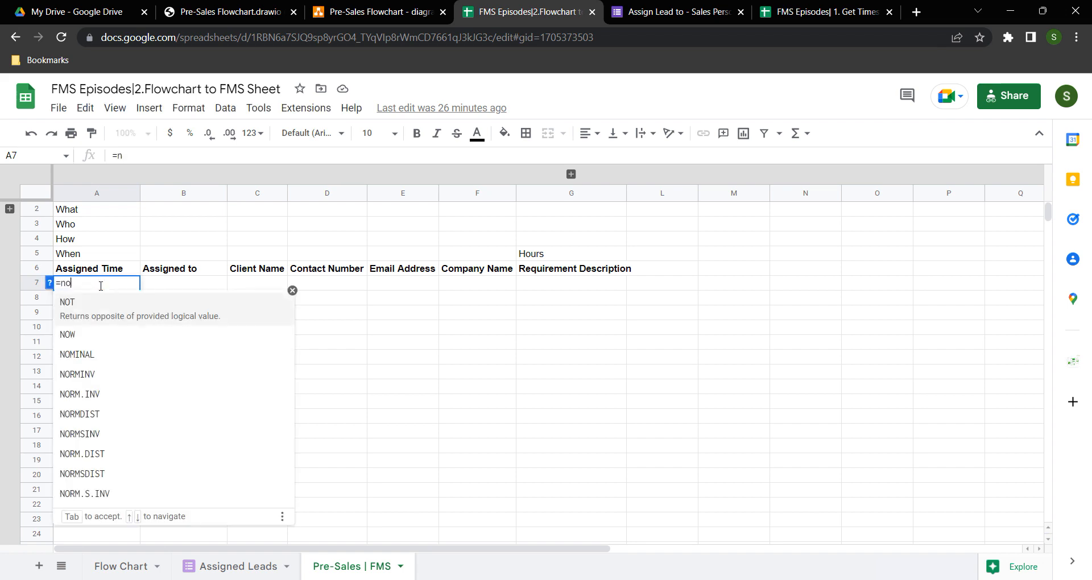
pyautogui.press('Return')
pyautogui.click(101, 286)
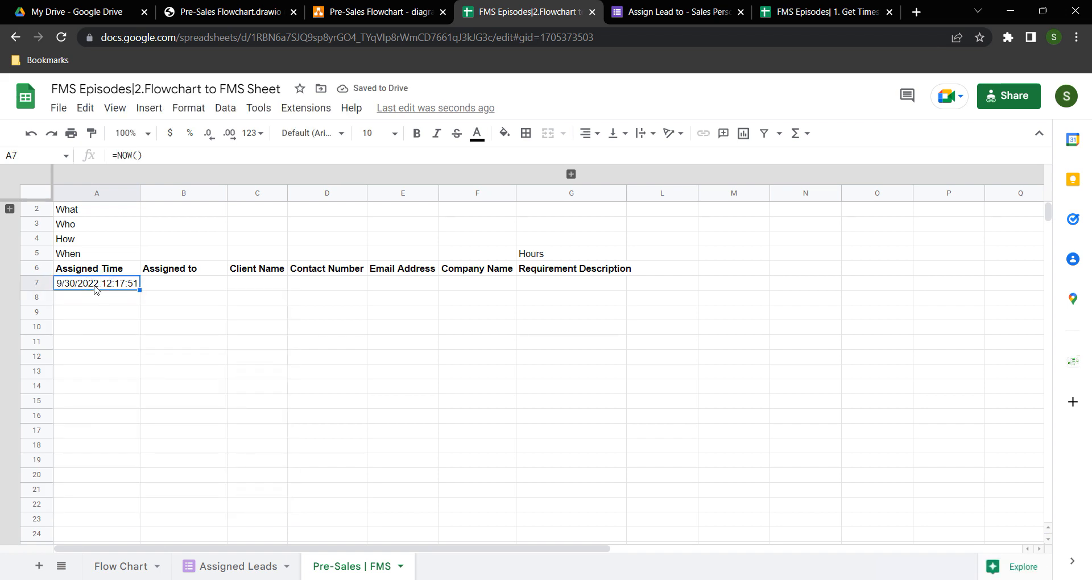
pyautogui.click(660, 257)
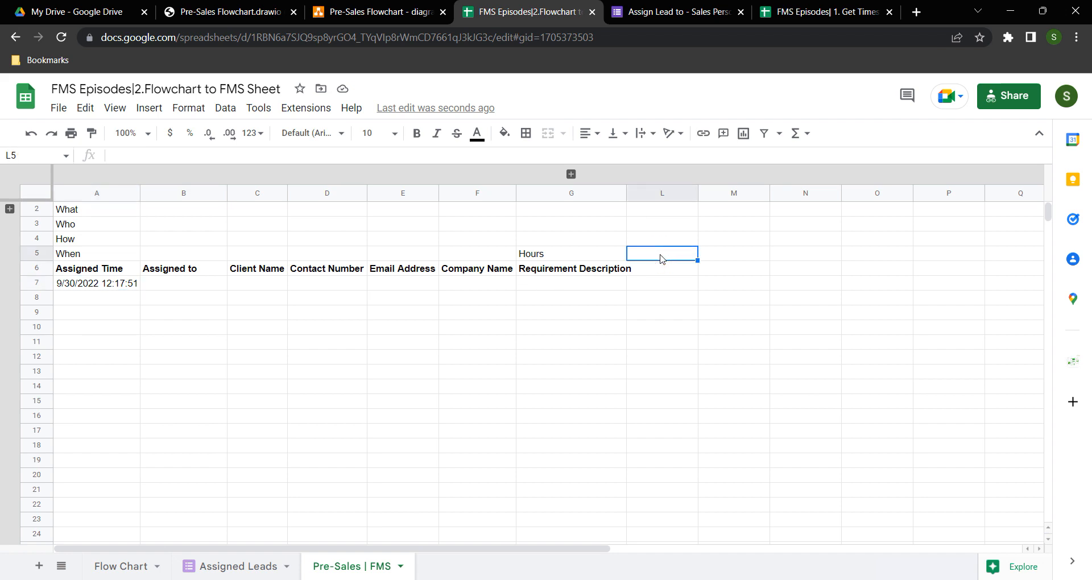
pyautogui.click(94, 288)
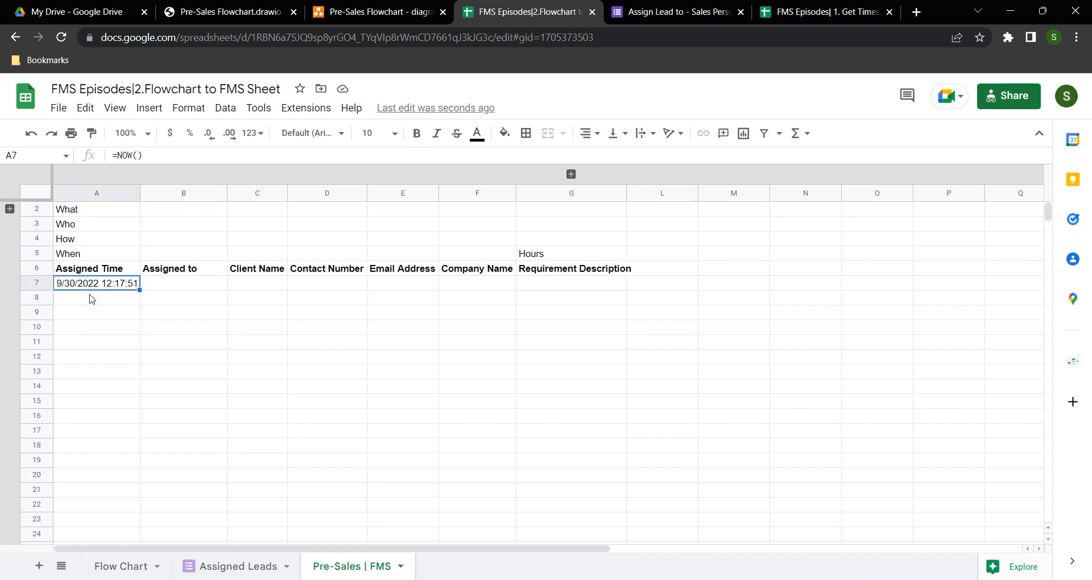
# Fill row 7 with a sample lead: SP1, CL1, a contact number, an e-mail, Sheetomatic, test
pyautogui.click(171, 290)
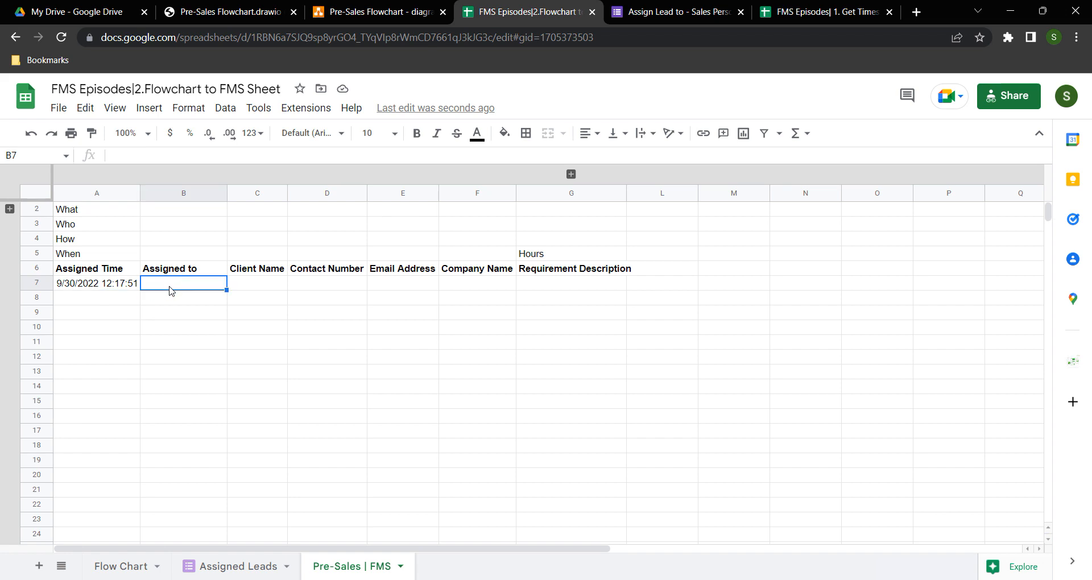
pyautogui.write('SP')
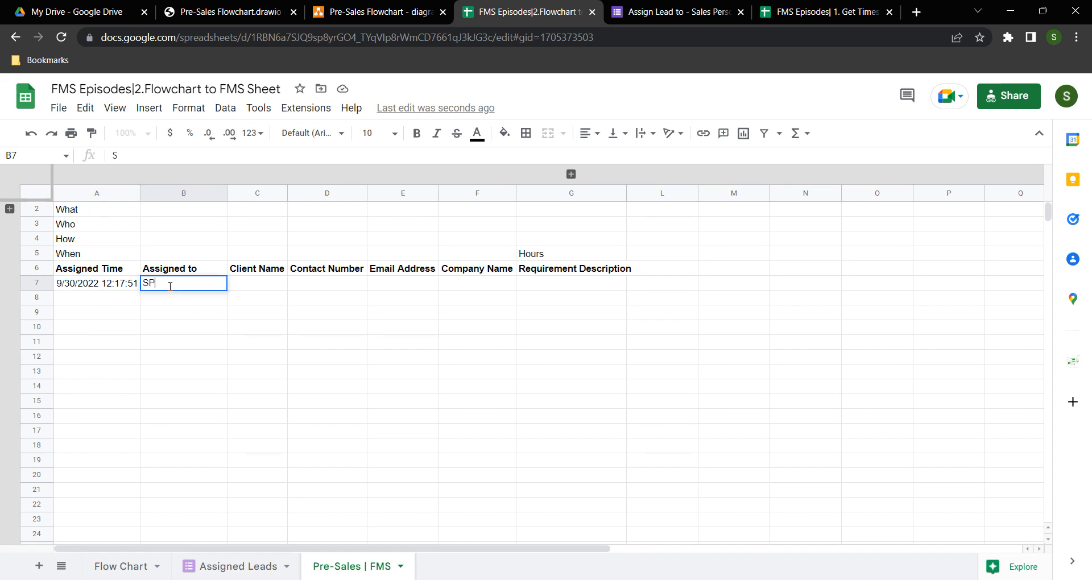
pyautogui.write('1')
pyautogui.press('Tab')
pyautogui.write('CL1')
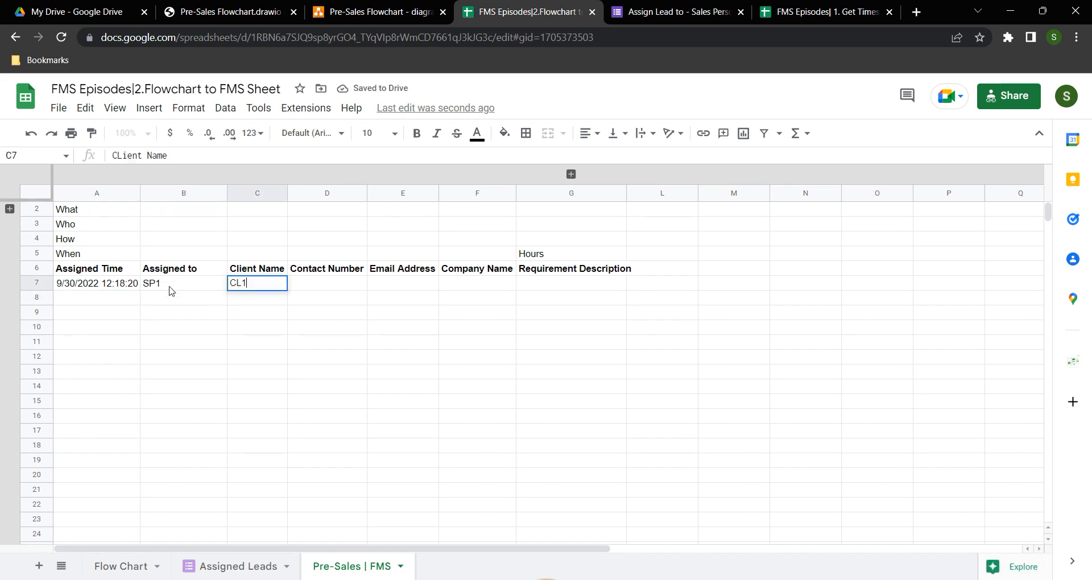
pyautogui.press('Tab')
pyautogui.write('9876543210')
pyautogui.press('Tab')
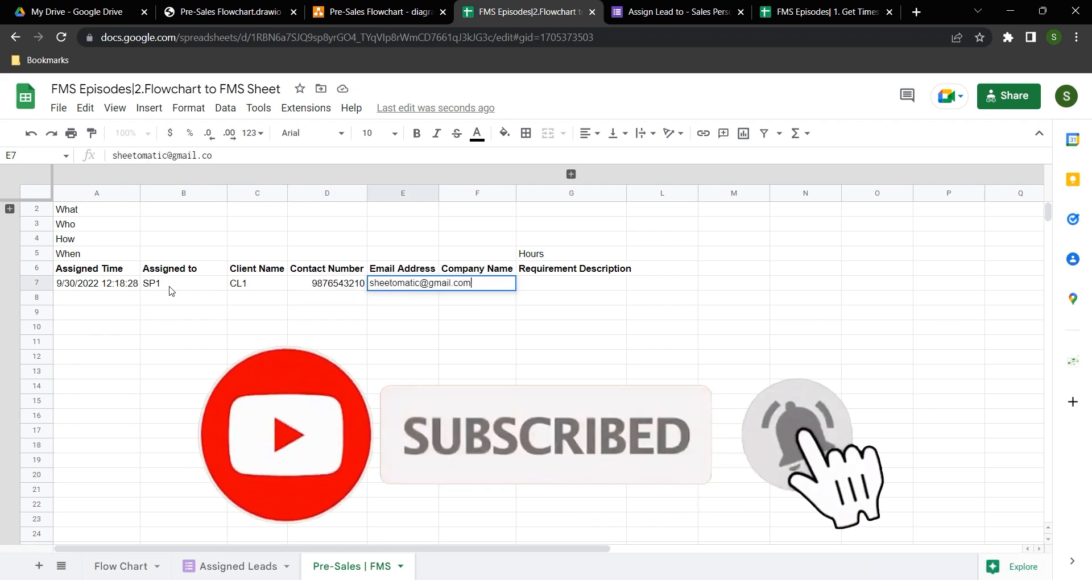
pyautogui.press('Tab')
pyautogui.write('Sheetomatic')
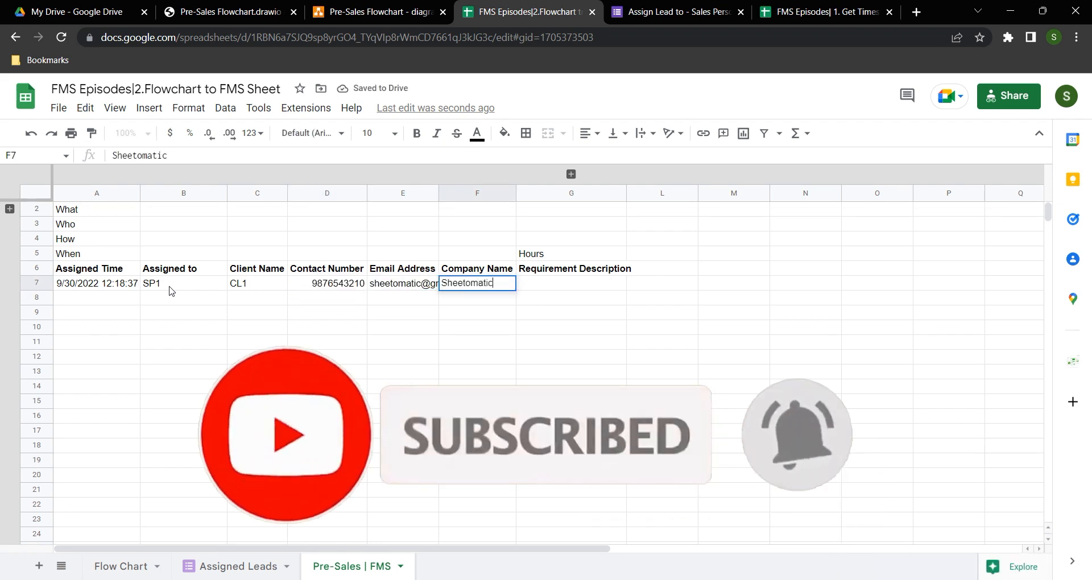
pyautogui.press('Tab')
pyautogui.write('test')
pyautogui.press('Tab')
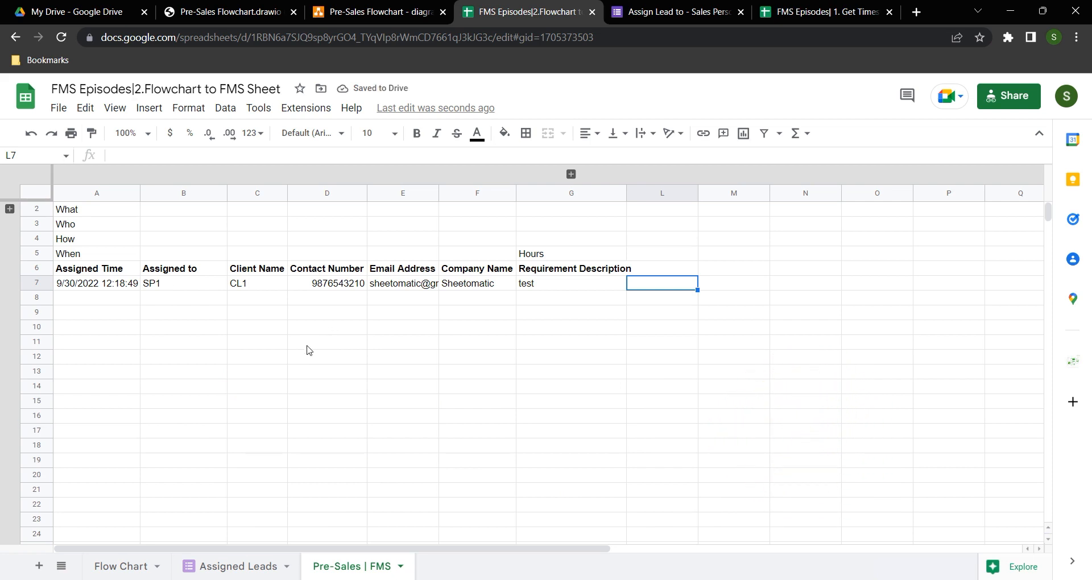
# Review A7's formula, the lead header and data rows, and the When and Hours labels
pyautogui.click(101, 287)
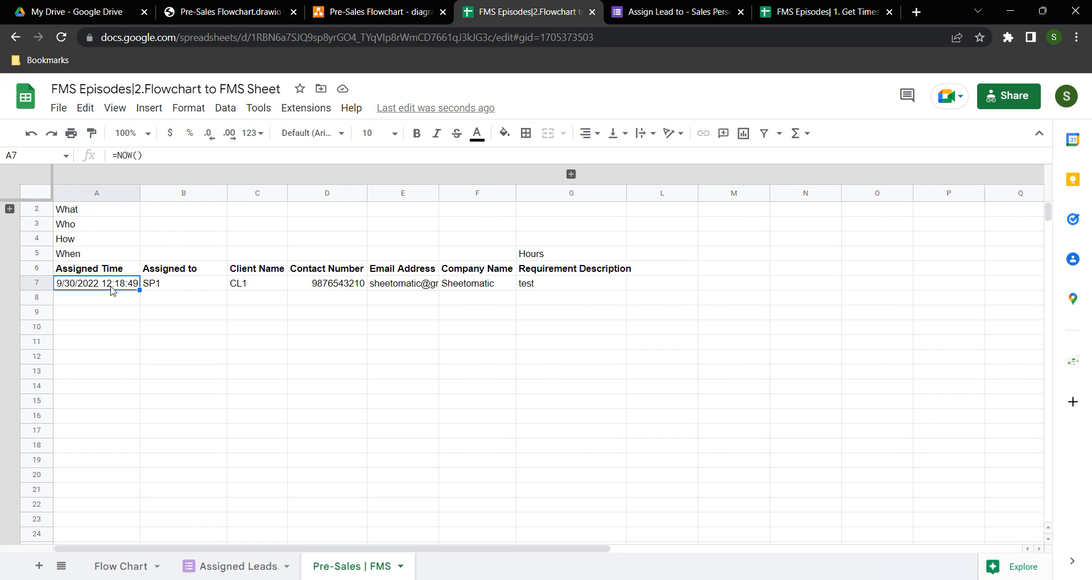
pyautogui.moveTo(98, 269); pyautogui.dragTo(571, 288)
pyautogui.click(569, 301)
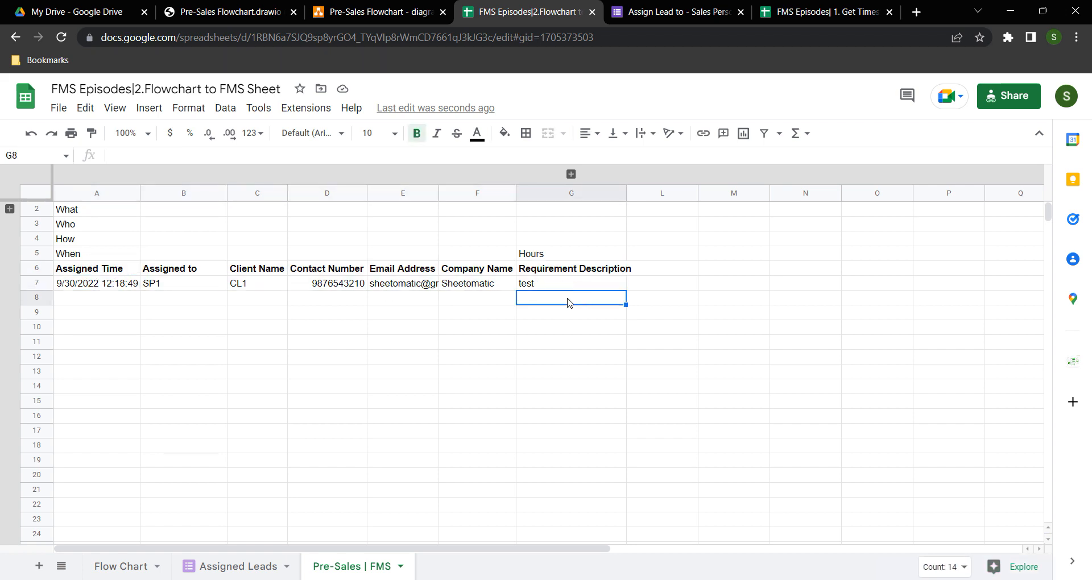
pyautogui.click(86, 255)
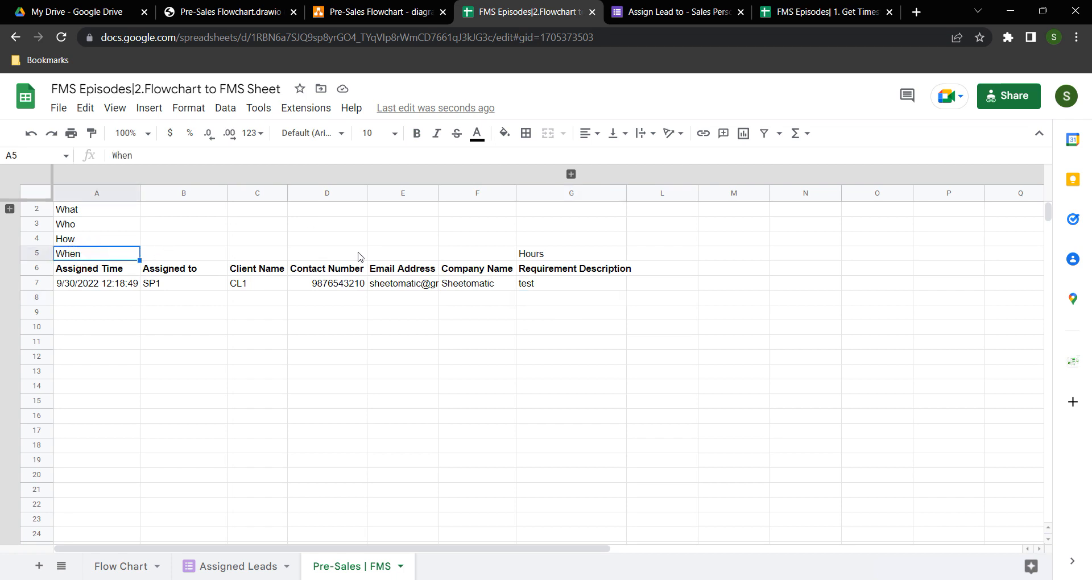
pyautogui.click(555, 254)
# Expand the hidden H–K columns and enter Step-1, CRM and Google Form in the merged H2–H4 cells
pyautogui.click(572, 174)
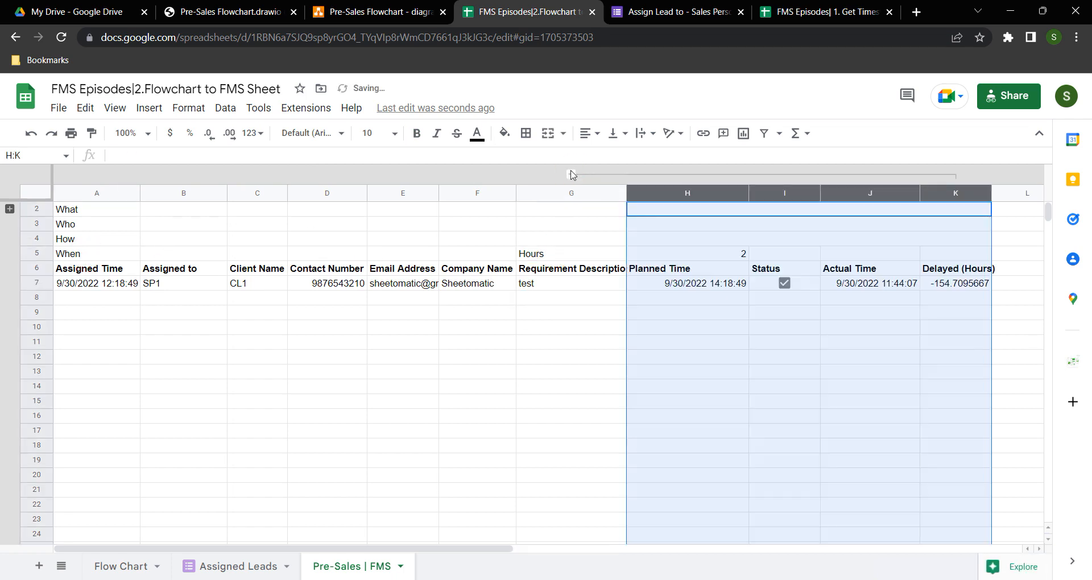
pyautogui.click(703, 266)
pyautogui.click(687, 214)
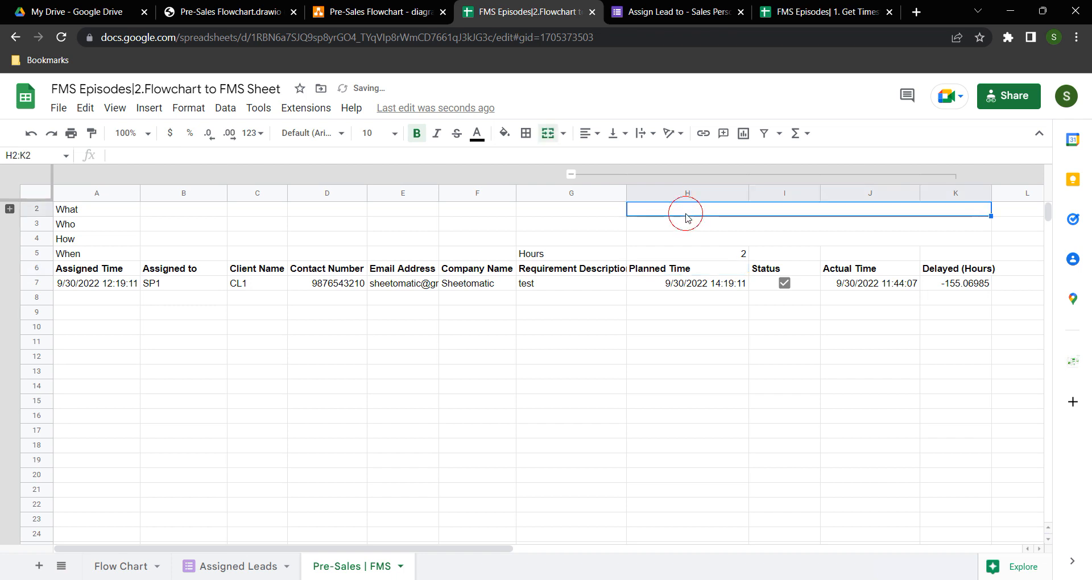
pyautogui.write('Step-1')
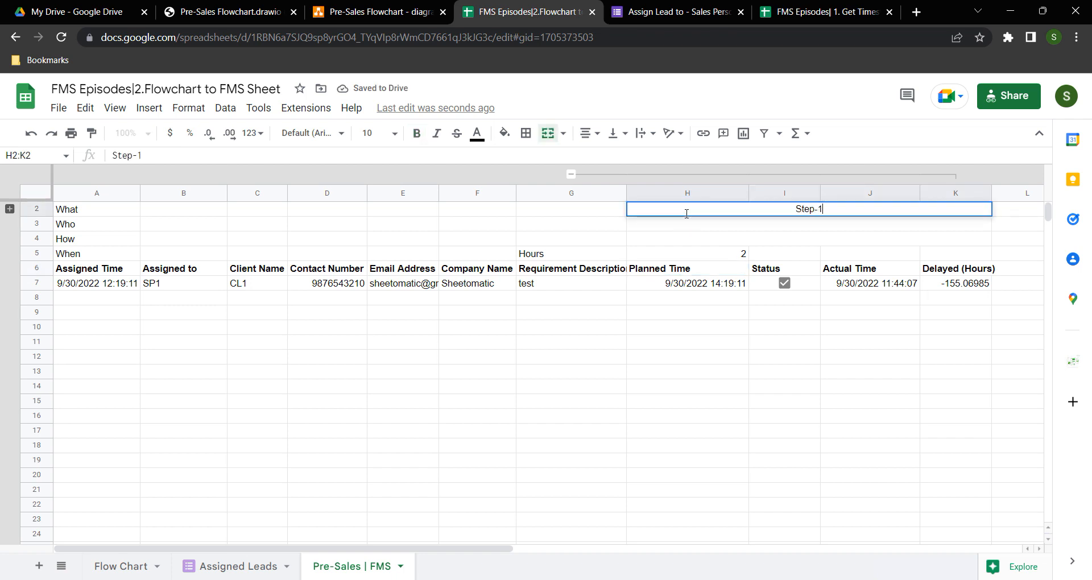
pyautogui.press('Return')
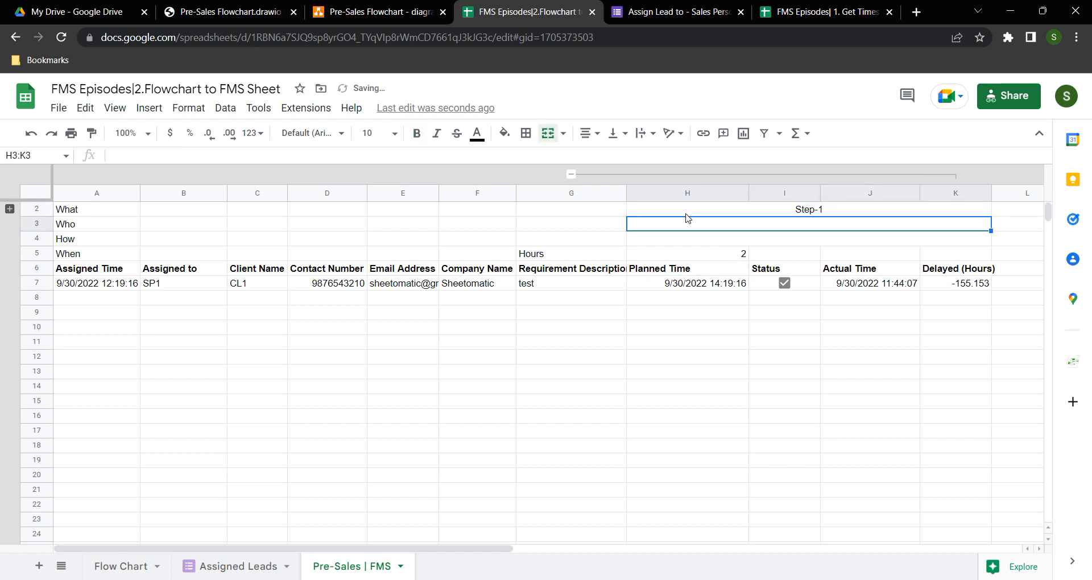
pyautogui.write('CRM')
pyautogui.press('Return')
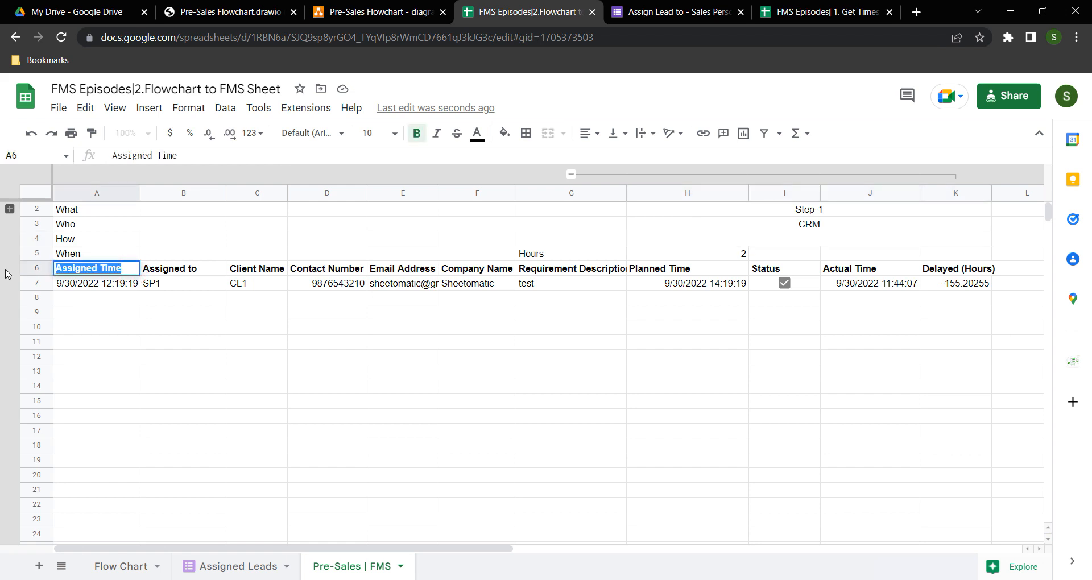
pyautogui.write('R')
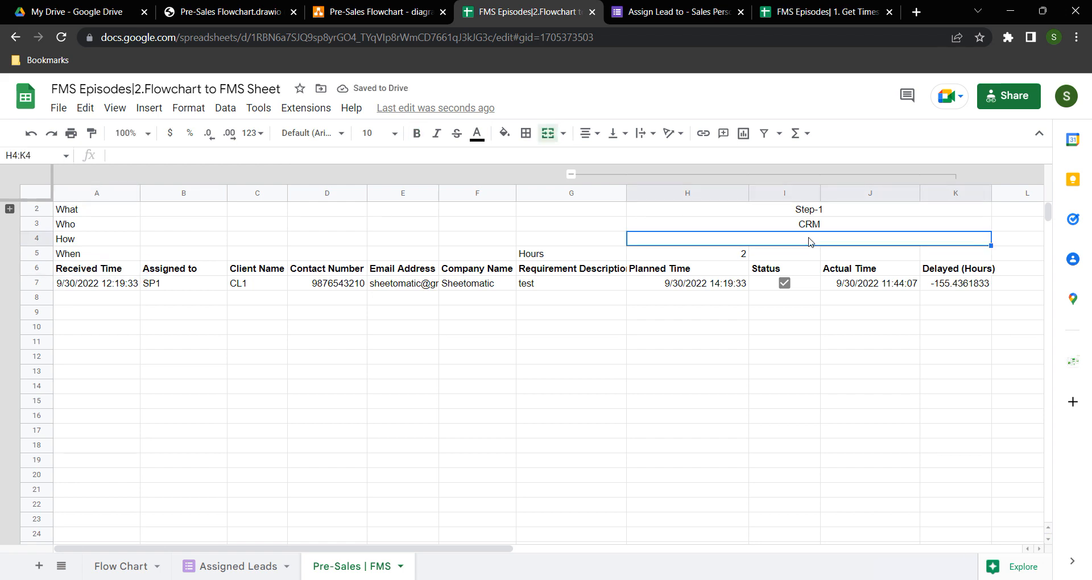
pyautogui.write('Google Form')
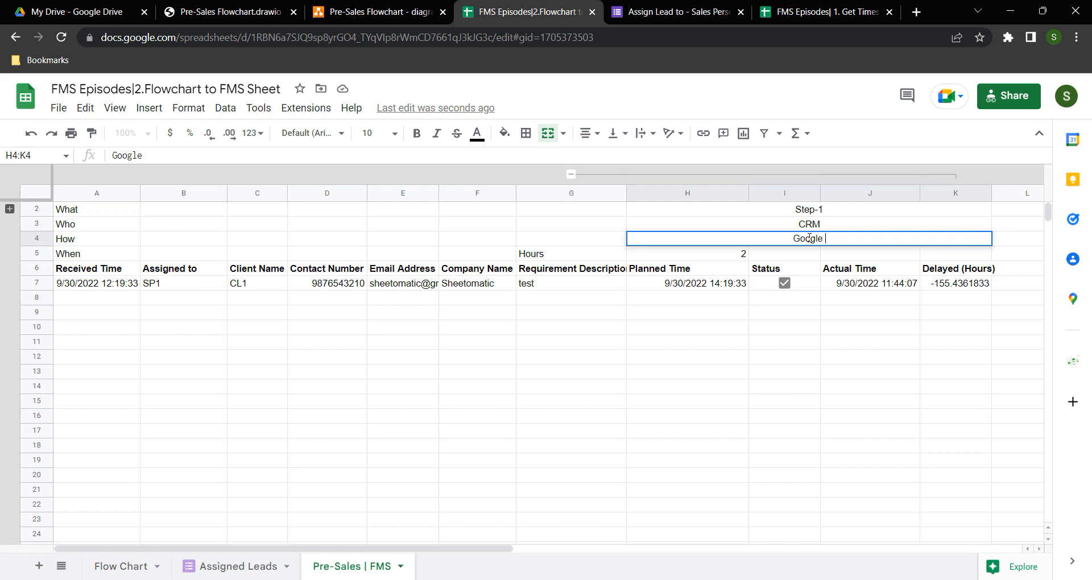
pyautogui.press('Return')
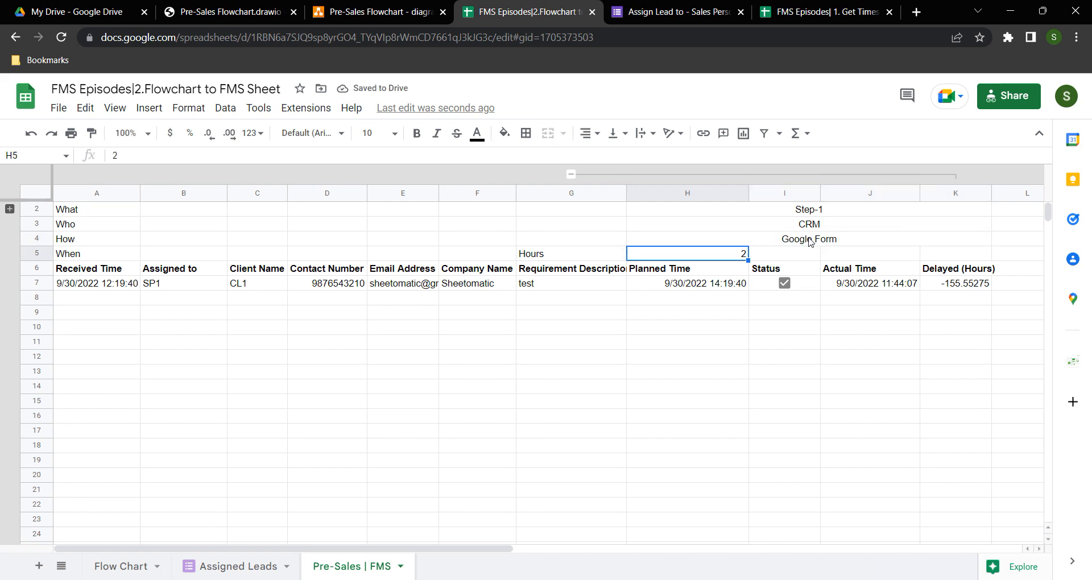
# Untick the Status checkbox in I7 and clear the Planned Time formula in H7
pyautogui.click(703, 283)
pyautogui.click(784, 283)
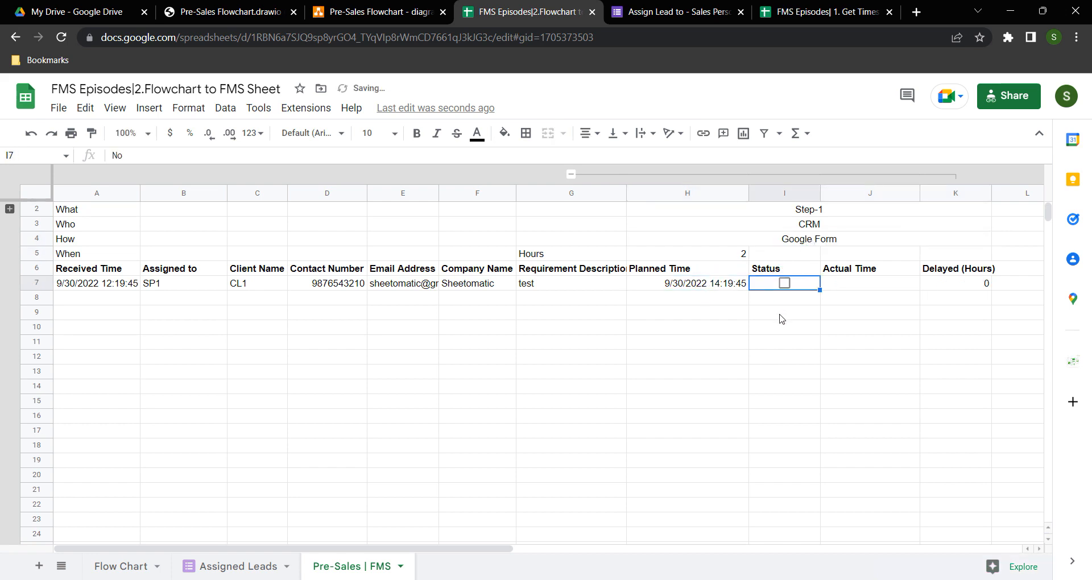
pyautogui.click(779, 315)
pyautogui.click(685, 284)
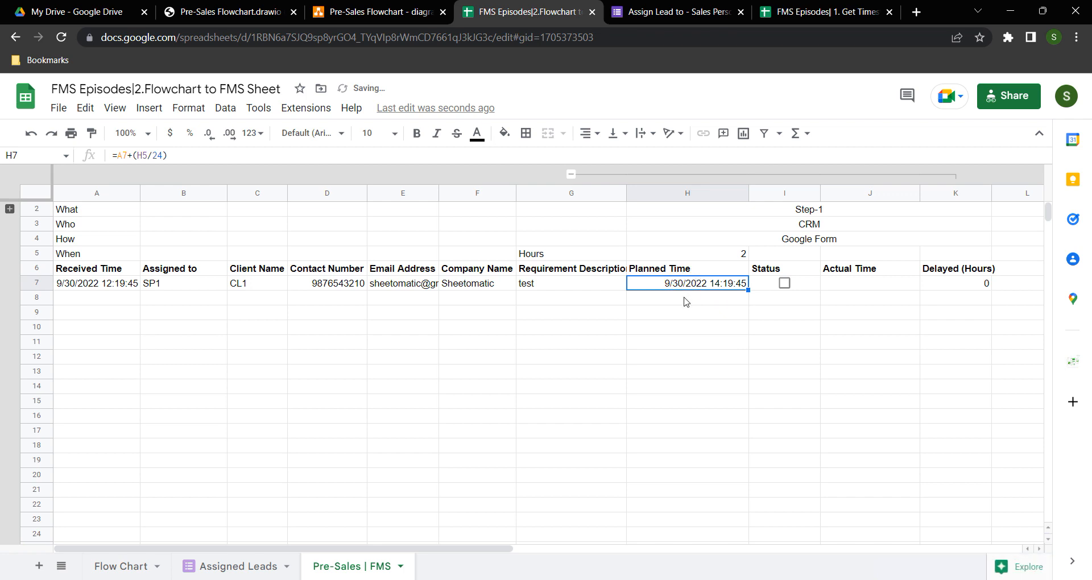
pyautogui.press('Delete')
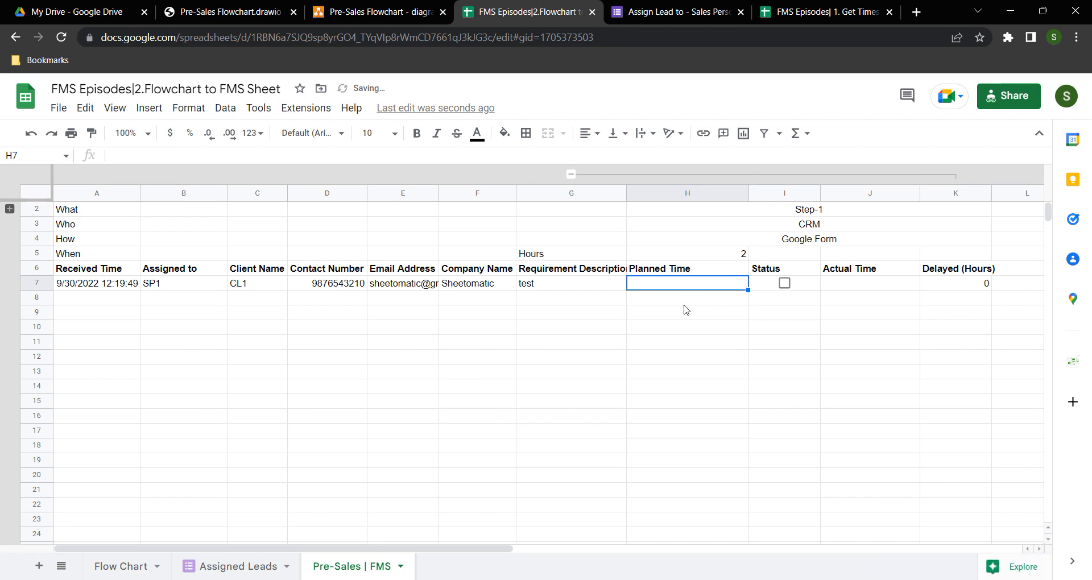
# Enter =A7+H5 in H7 to add the Hours value to the received time
pyautogui.click(702, 252)
pyautogui.click(677, 284)
pyautogui.write('=')
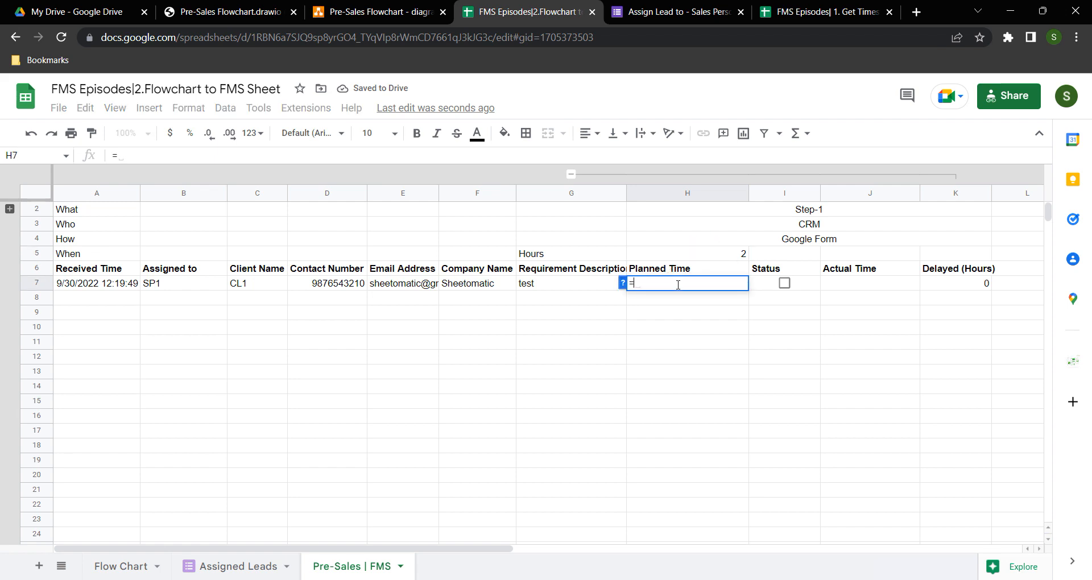
pyautogui.click(104, 284)
pyautogui.write('+')
pyautogui.click(703, 254)
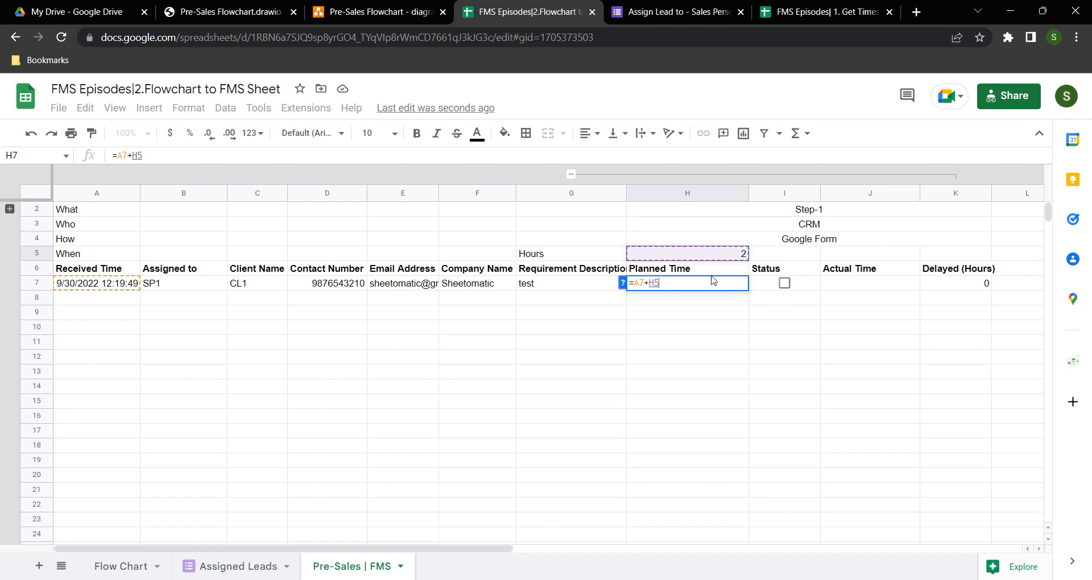
pyautogui.press('Return')
pyautogui.press('Up')
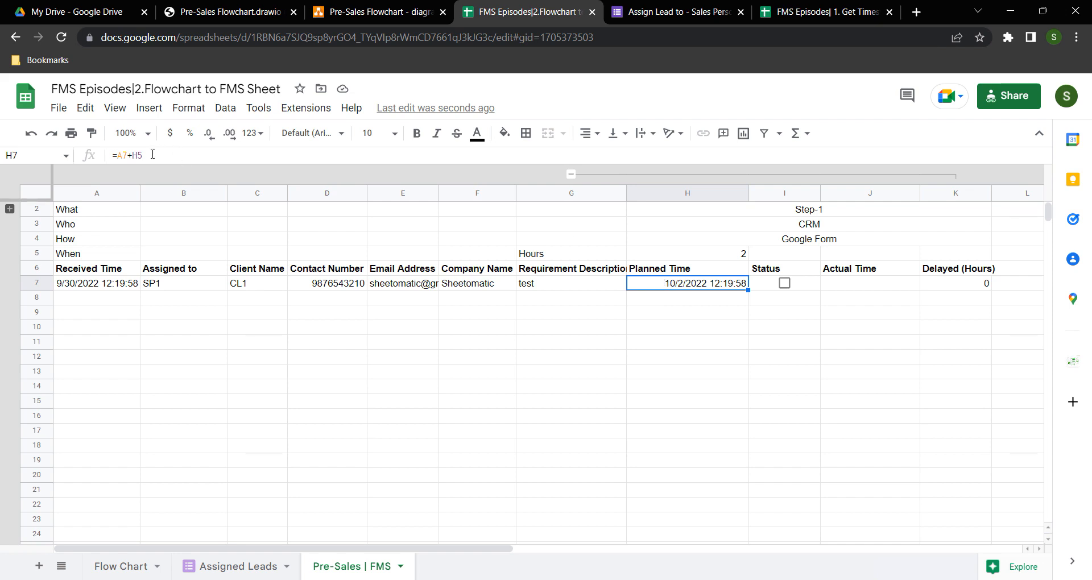
# Change H7 to =A7+H5/24 so Planned Time shows 9/30/2022 14:20:14, then compare it with A7
pyautogui.click(135, 157)
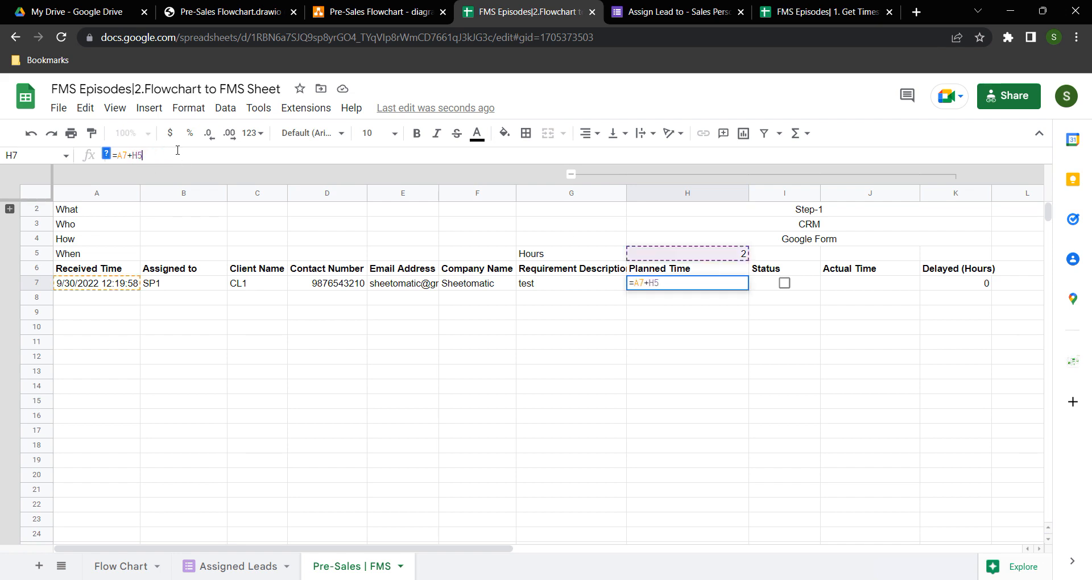
pyautogui.write('/24')
pyautogui.press('Return')
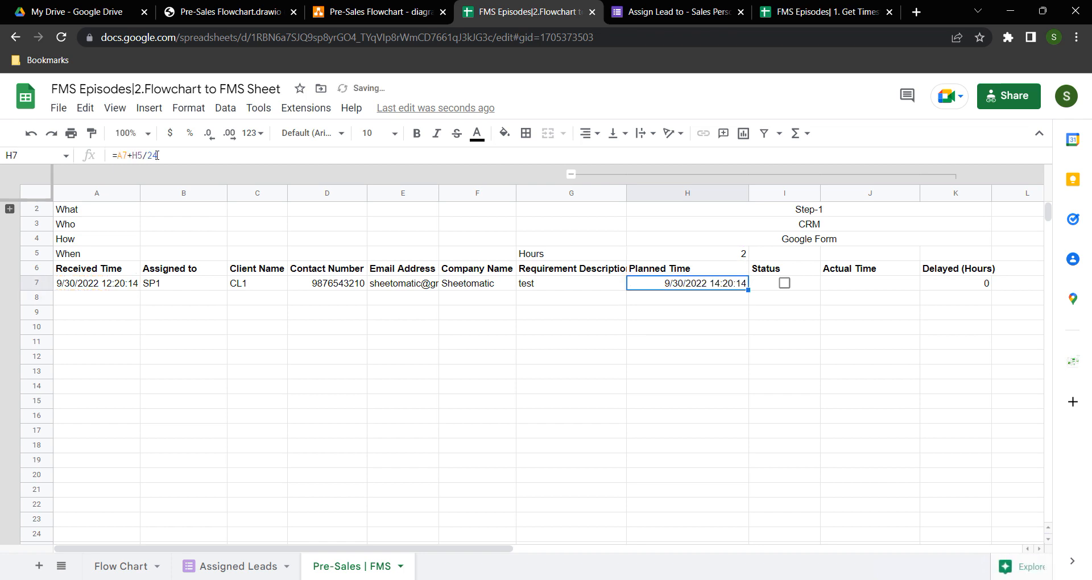
pyautogui.click(100, 289)
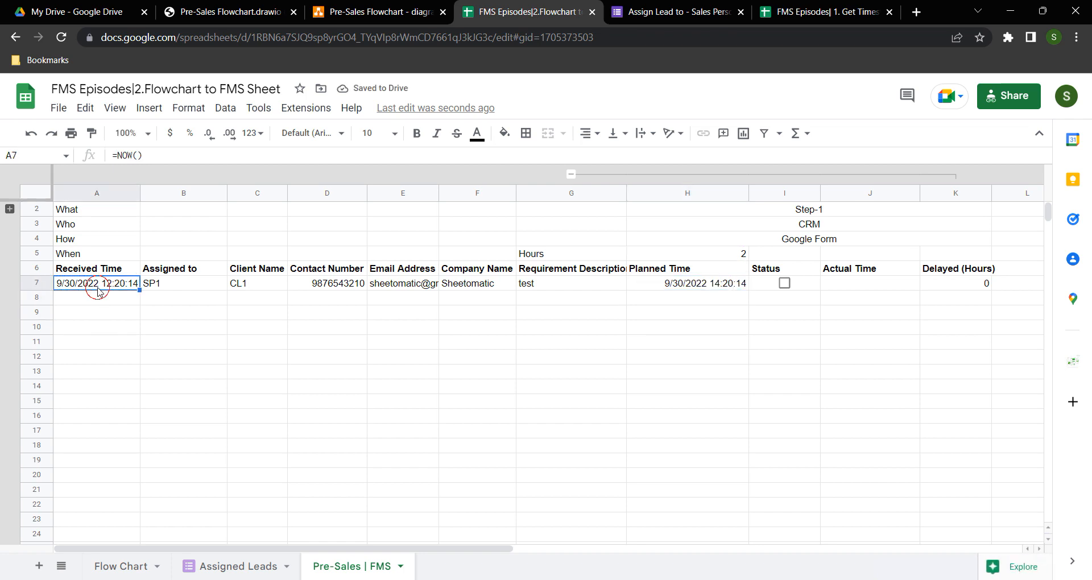
pyautogui.click(694, 288)
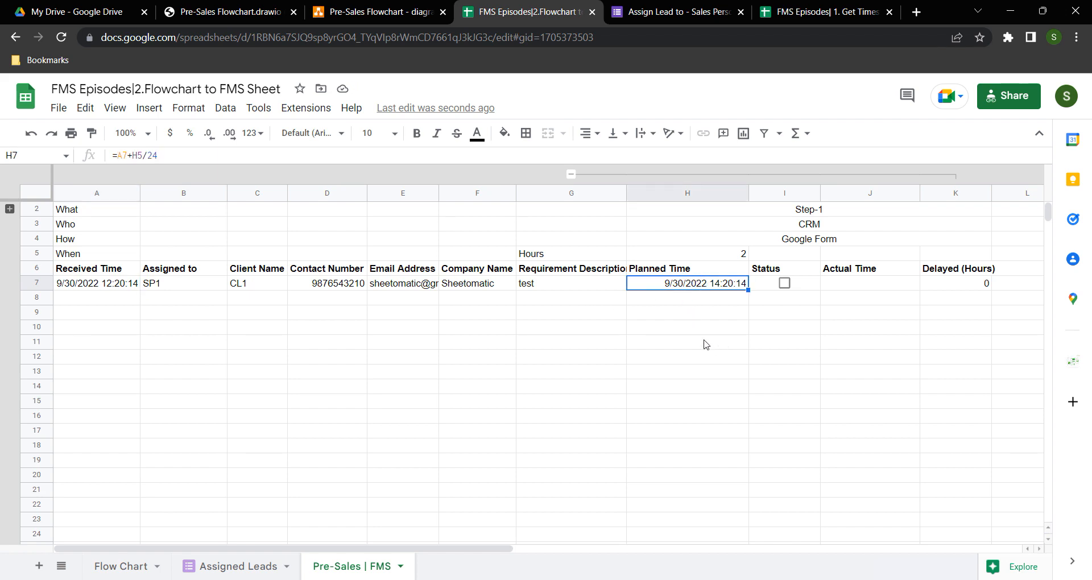
pyautogui.click(87, 286)
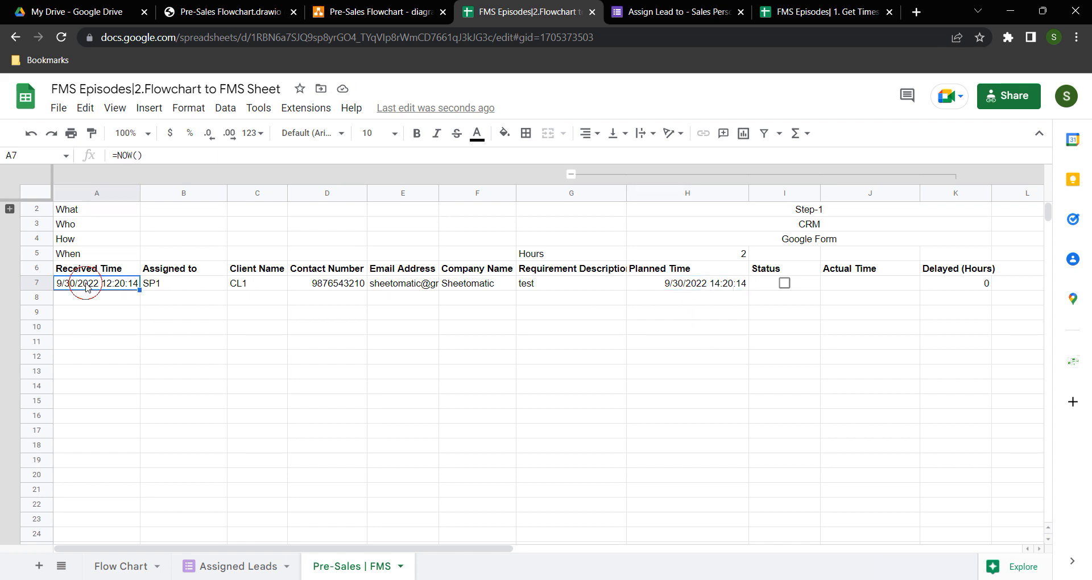
pyautogui.click(690, 286)
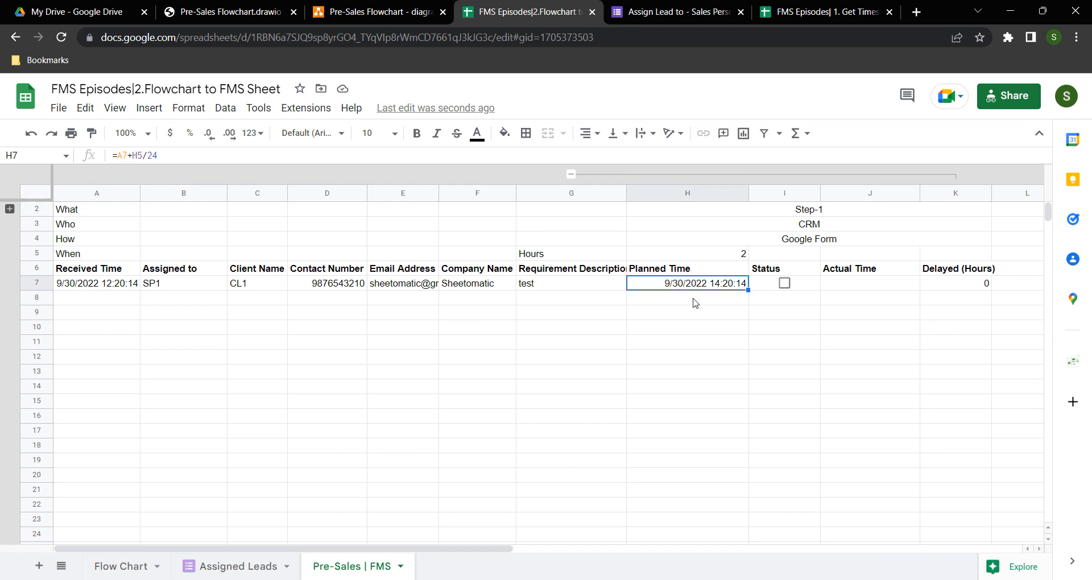
# Tick Status in I7 so Actual Time in J7 fills in with 12:20:33
pyautogui.click(785, 284)
pyautogui.click(881, 285)
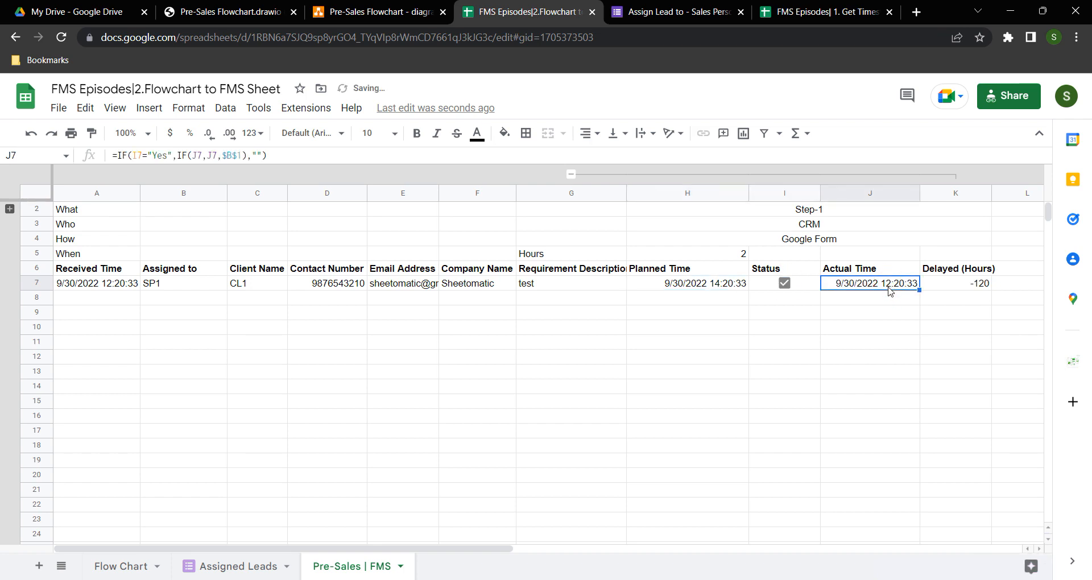
pyautogui.click(877, 330)
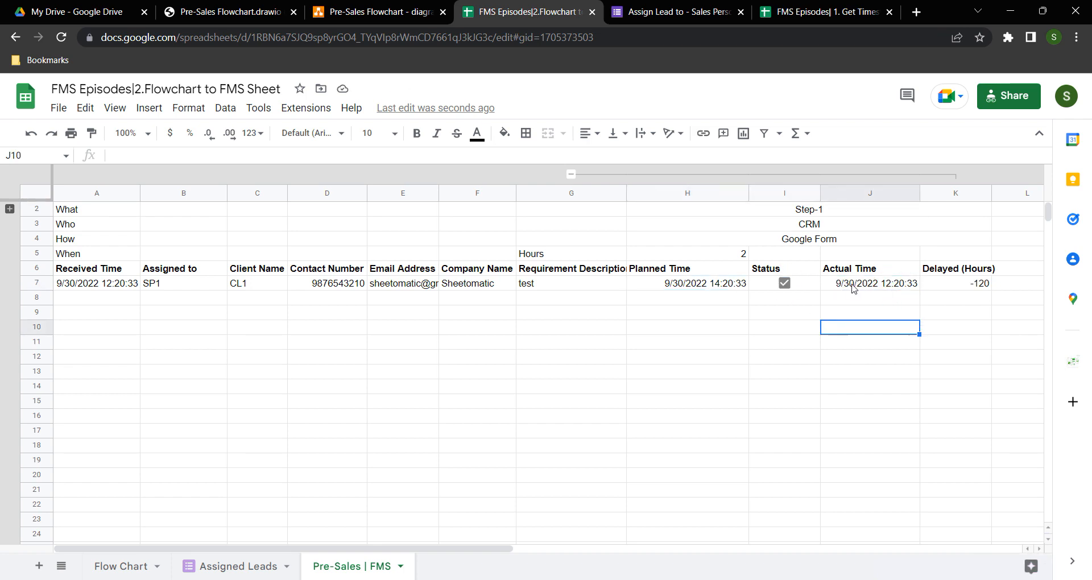
pyautogui.click(806, 289)
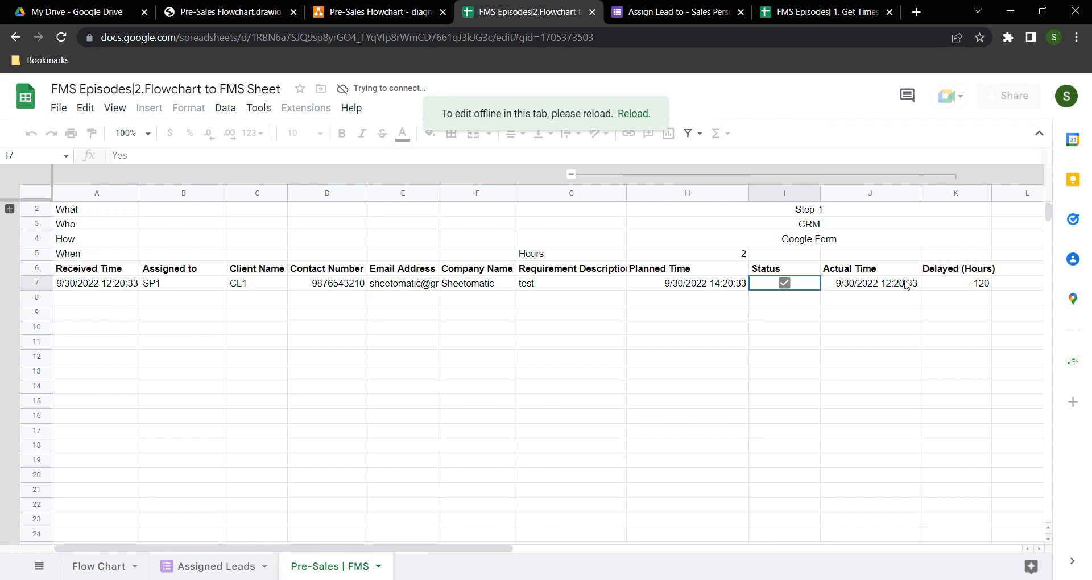
# Check K7's Delayed (Hours) formula (J7-H7)*24*60 giving -120, and highlight the Step-1 block
pyautogui.click(961, 285)
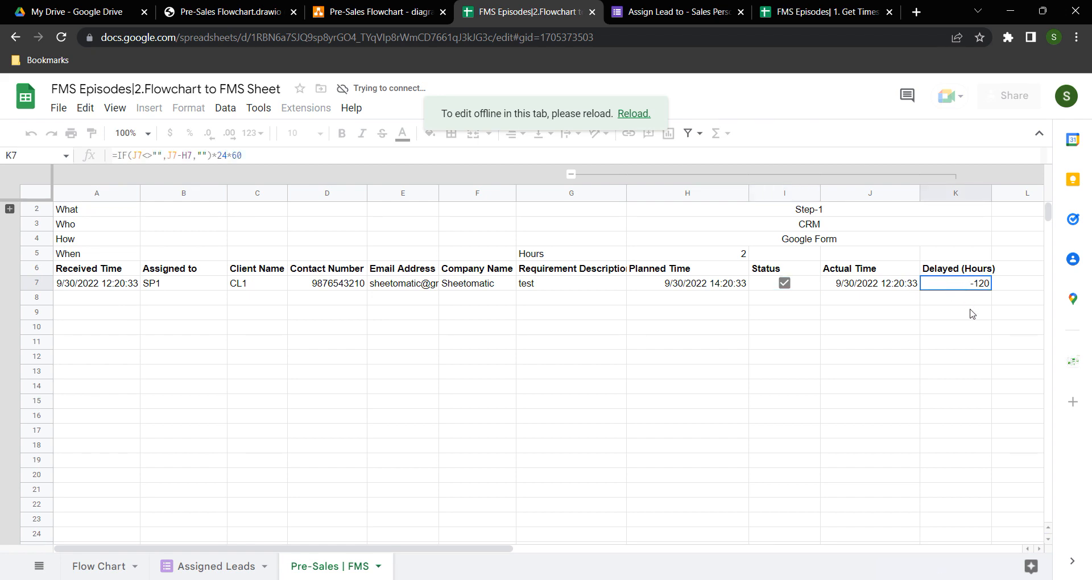
pyautogui.click(956, 315)
pyautogui.click(947, 288)
pyautogui.click(184, 155)
pyautogui.click(913, 272)
pyautogui.moveTo(965, 269); pyautogui.dragTo(81, 279)
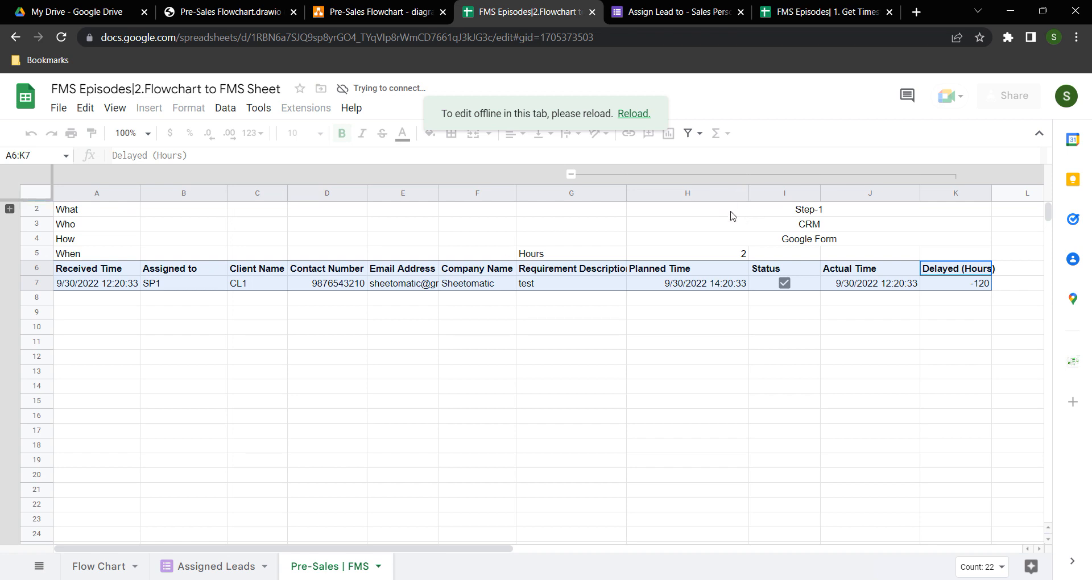
pyautogui.click(704, 348)
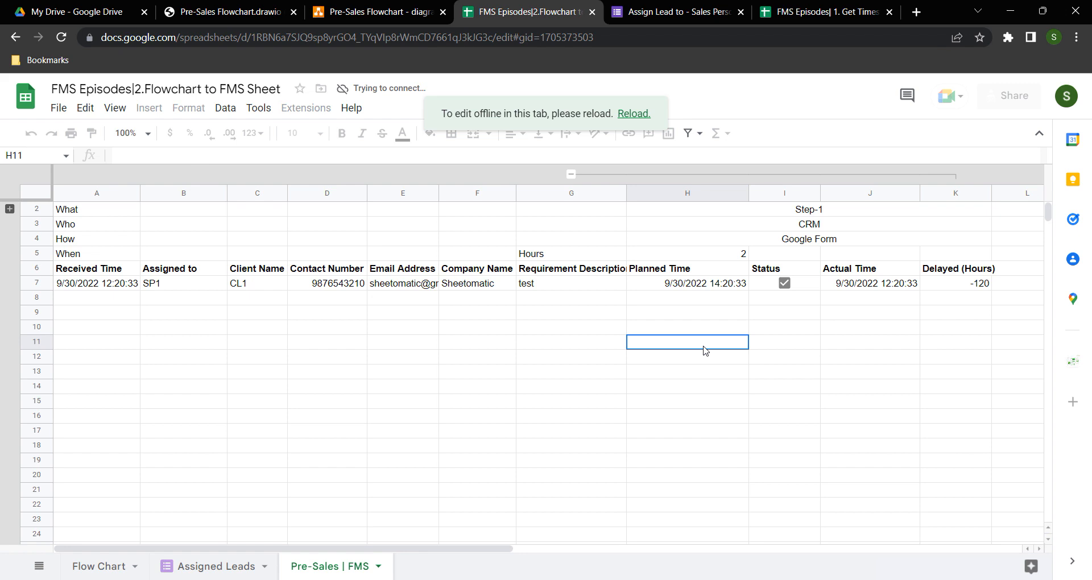
pyautogui.moveTo(722, 193); pyautogui.dragTo(955, 193)
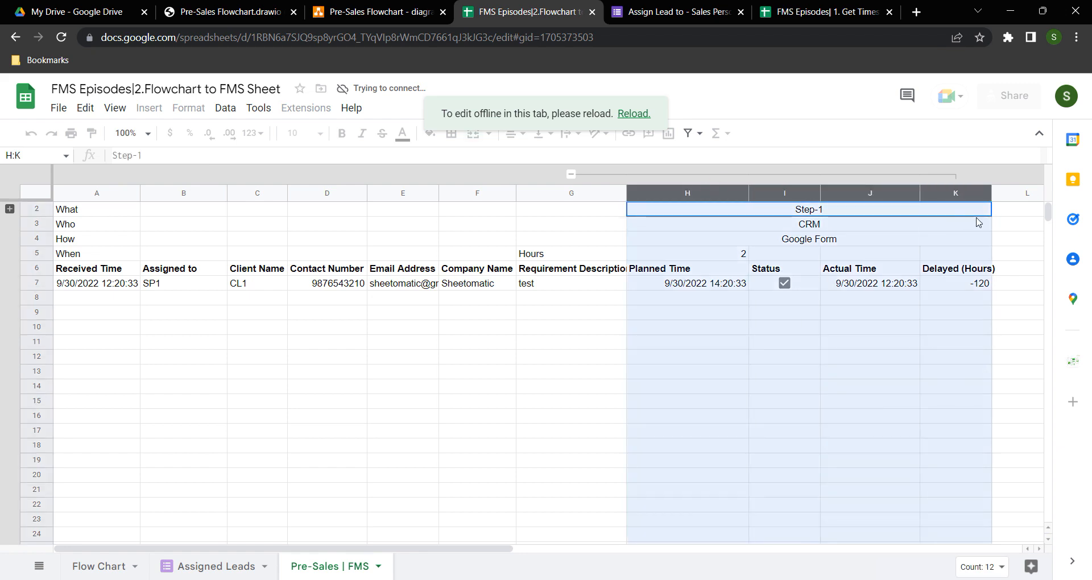
pyautogui.moveTo(504, 547); pyautogui.dragTo(464, 548)
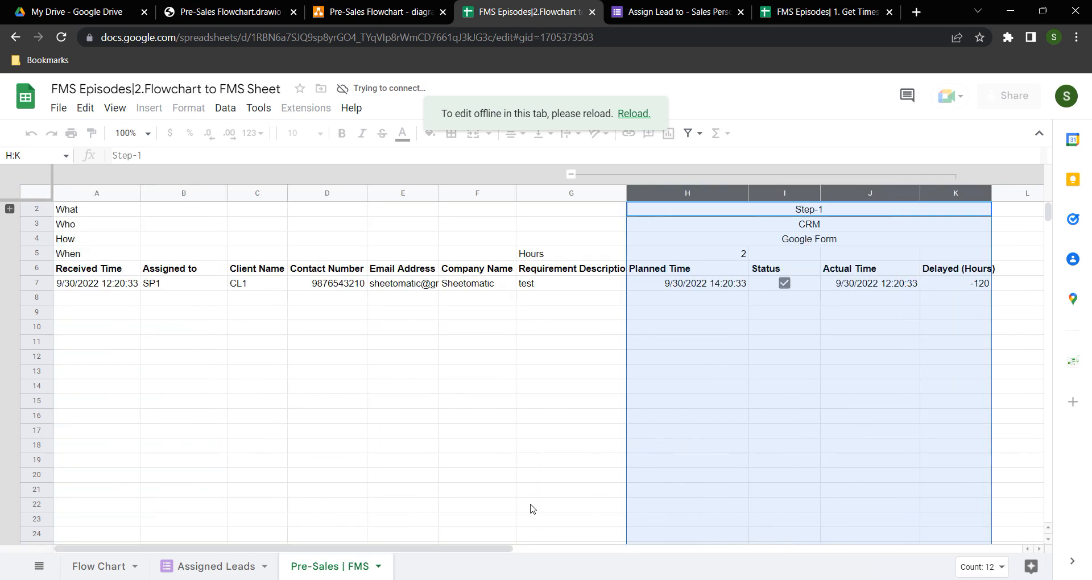